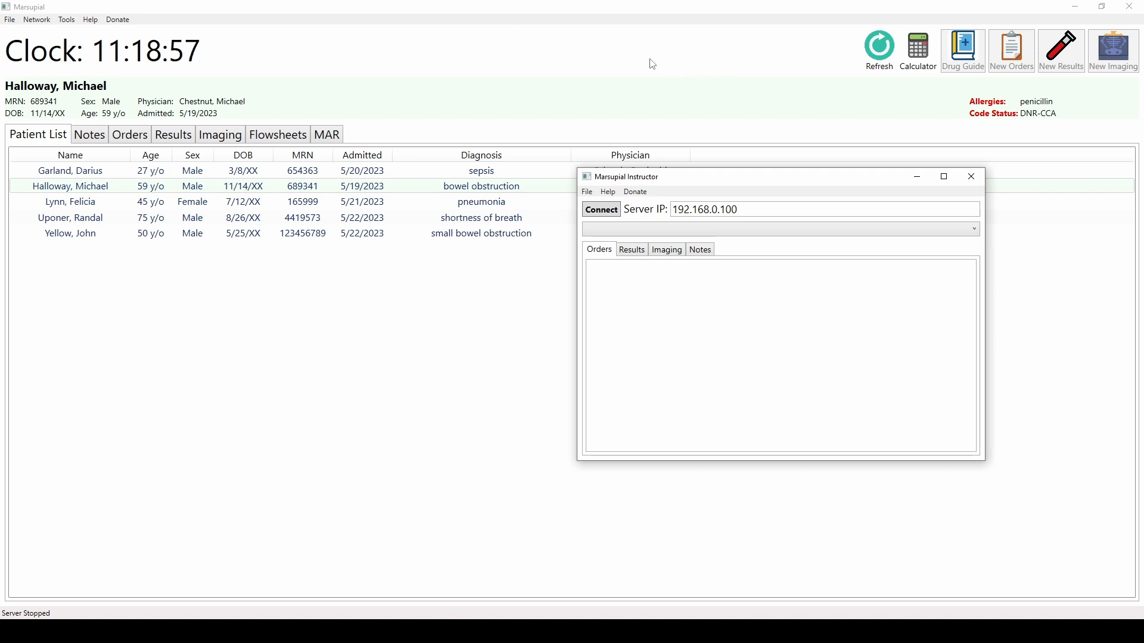
- Check the server IP address in Settings without saving, then start the server
{"action": "left_click", "coordinate": [596, 21]}
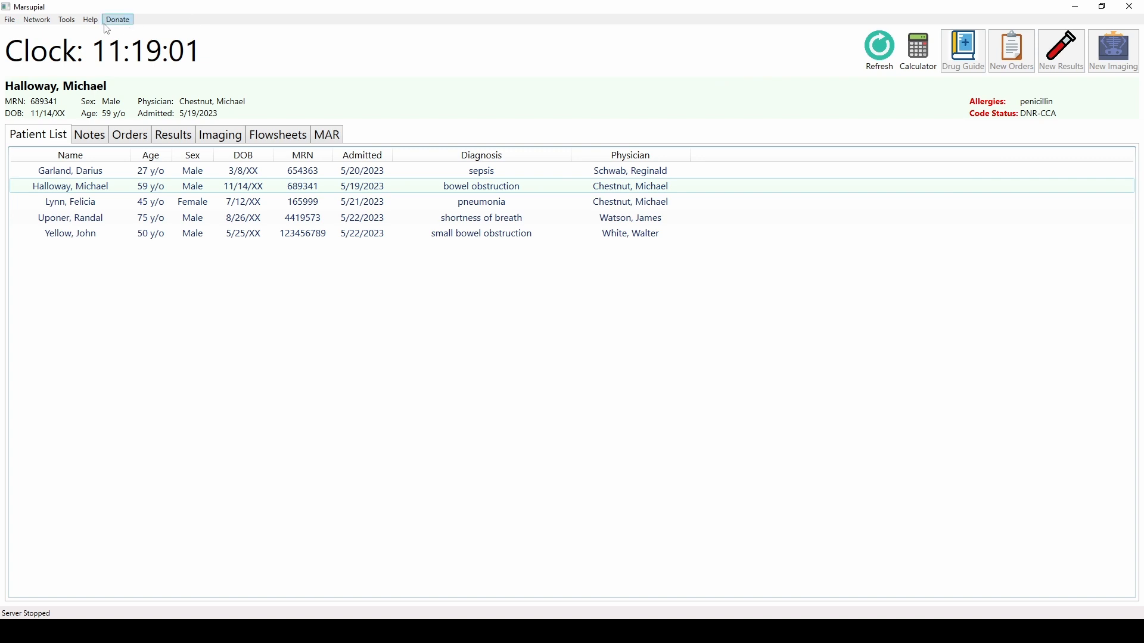
{"action": "left_click", "coordinate": [73, 22]}
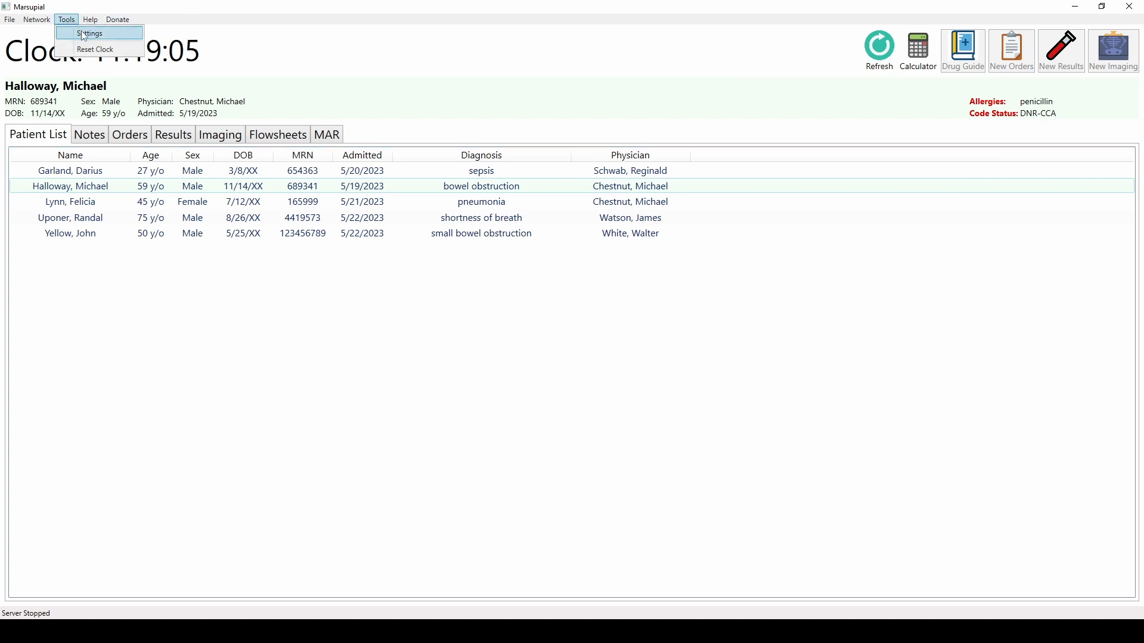
{"action": "left_click", "coordinate": [101, 32]}
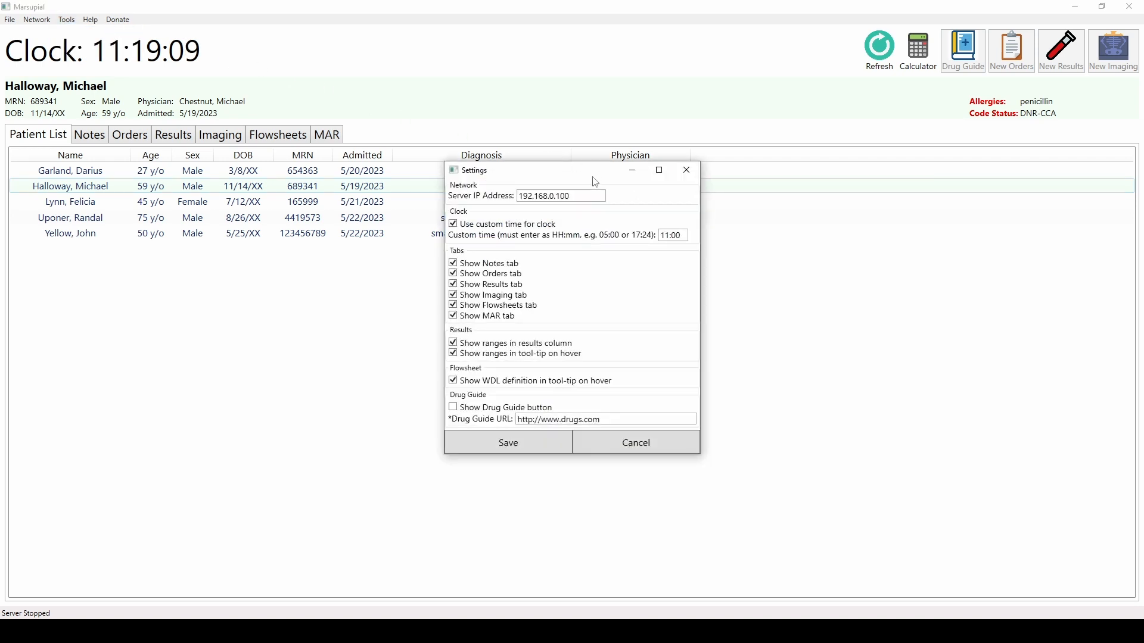
{"action": "left_click_drag", "start_coordinate": [572, 196], "coordinate": [517, 196]}
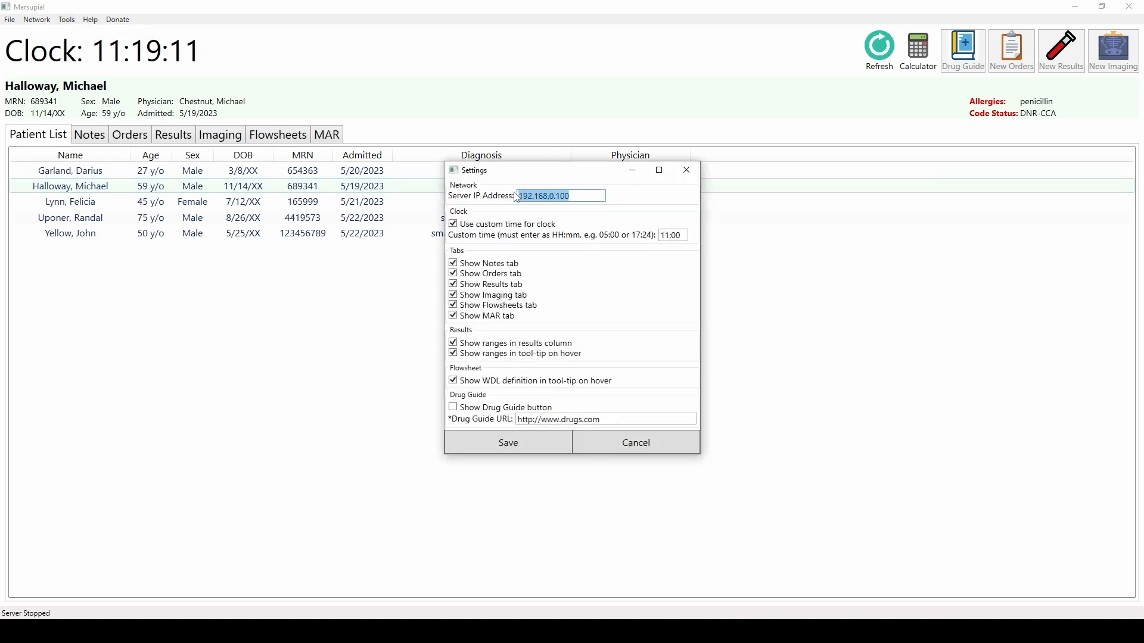
{"action": "left_click", "coordinate": [585, 196]}
{"action": "left_click", "coordinate": [601, 444]}
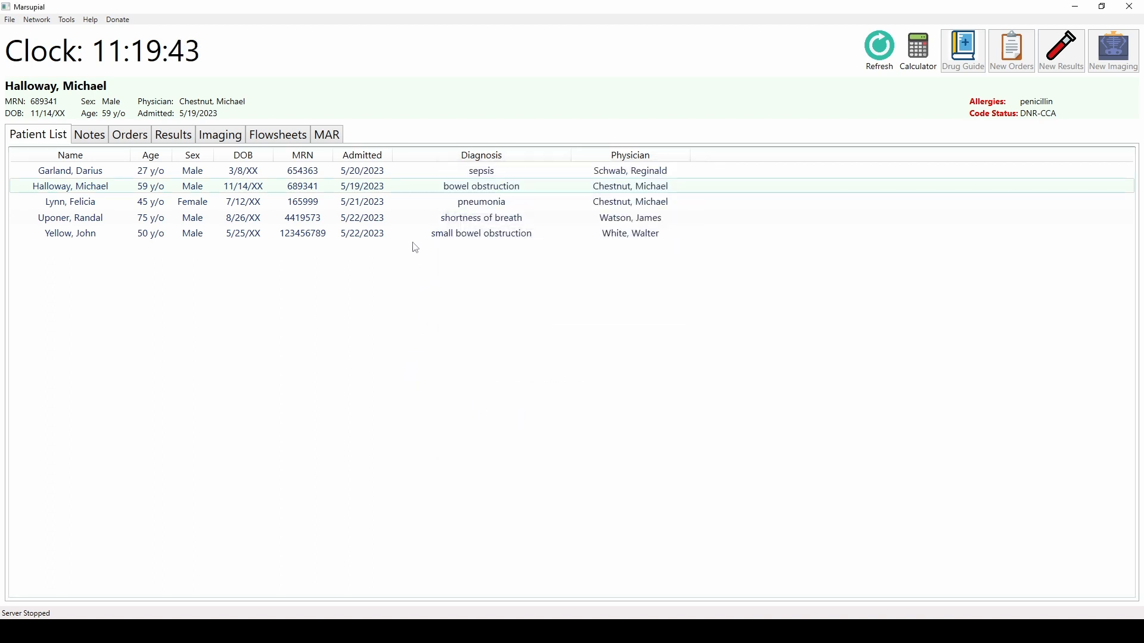
{"action": "left_click", "coordinate": [39, 22]}
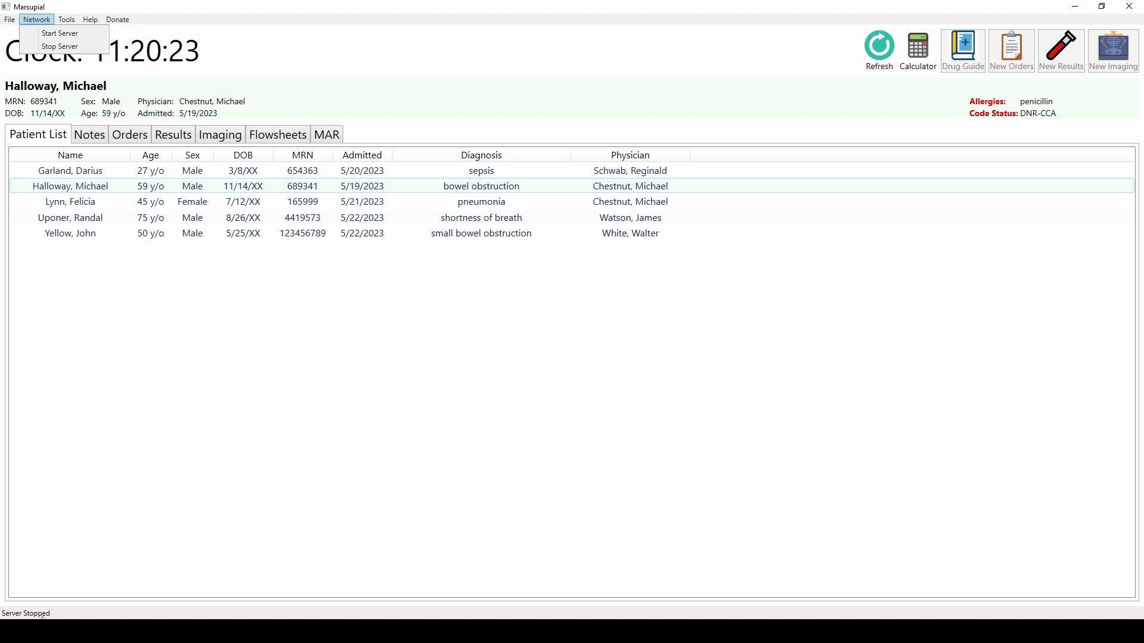
{"action": "left_click", "coordinate": [75, 34]}
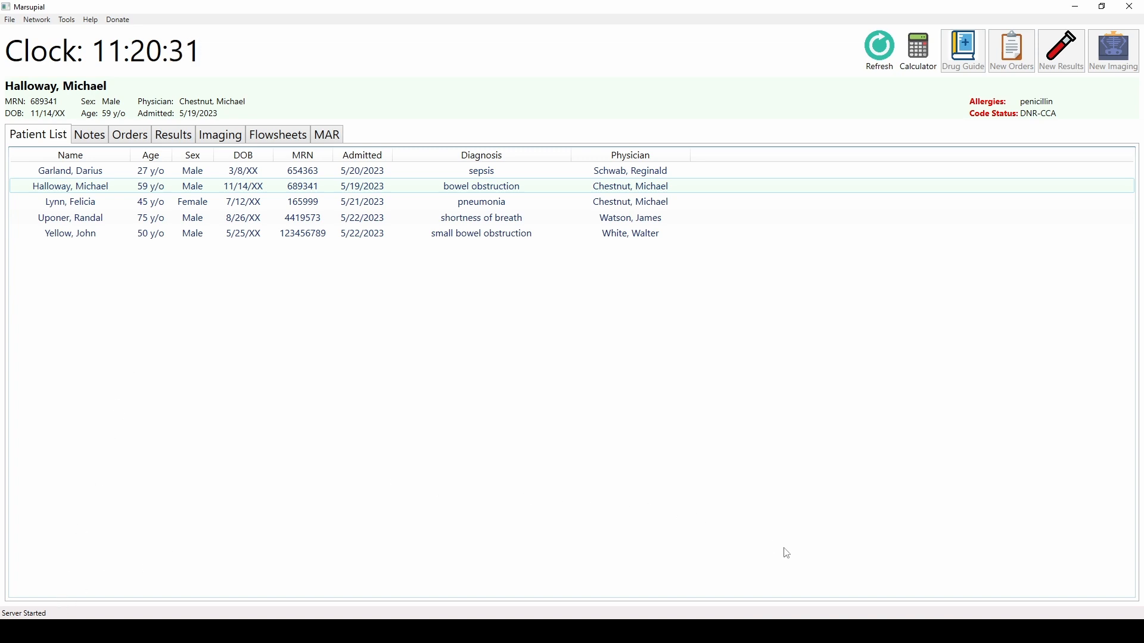
- Switch to Marsupial Instructor and connect it to the server at 192.168.0.100
{"action": "left_click", "coordinate": [880, 631]}
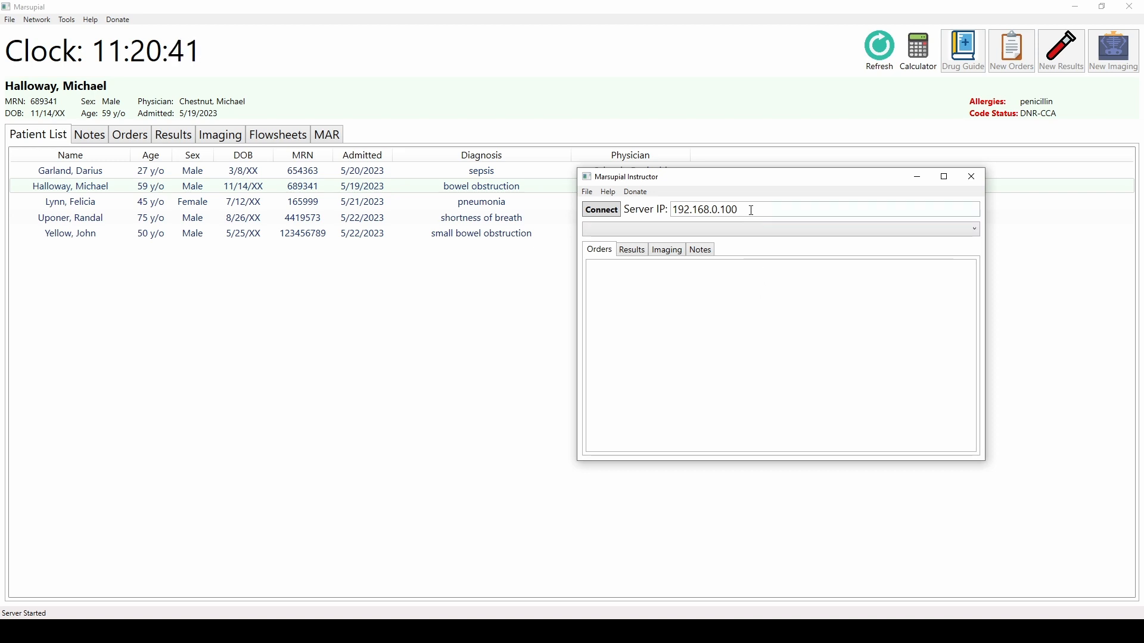
{"action": "left_click_drag", "start_coordinate": [752, 211], "coordinate": [675, 213]}
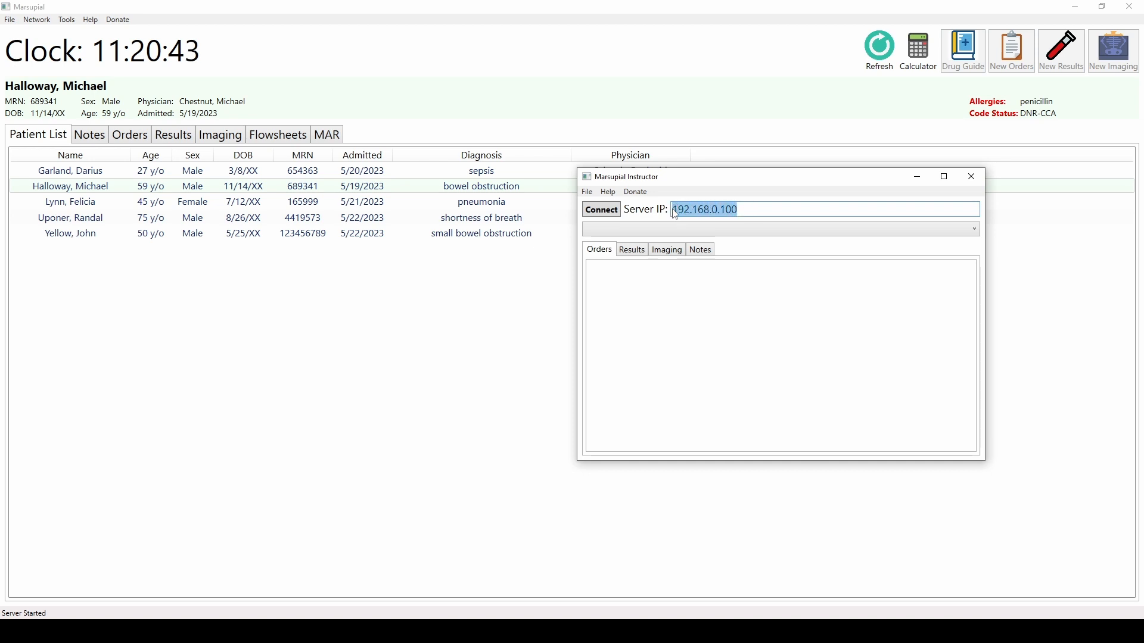
{"action": "left_click", "coordinate": [750, 209]}
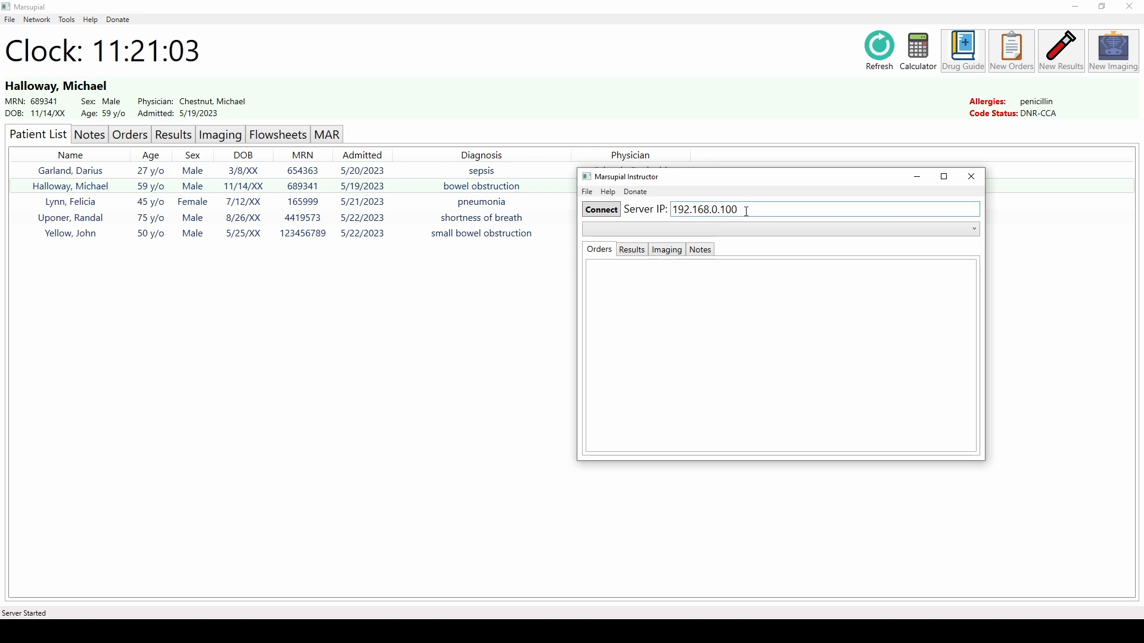
{"action": "key", "text": "shift+Left"}
{"action": "key", "text": "shift+Left"}
{"action": "key", "text": "shift+Left"}
{"action": "key", "text": "shift+Left"}
{"action": "key", "text": "shift+Left"}
{"action": "key", "text": "shift+Left"}
{"action": "key", "text": "shift+Left"}
{"action": "key", "text": "shift+Left"}
{"action": "key", "text": "shift+Left"}
{"action": "key", "text": "shift+Left"}
{"action": "key", "text": "shift+Left"}
{"action": "key", "text": "shift+Left"}
{"action": "key", "text": "shift+Left"}
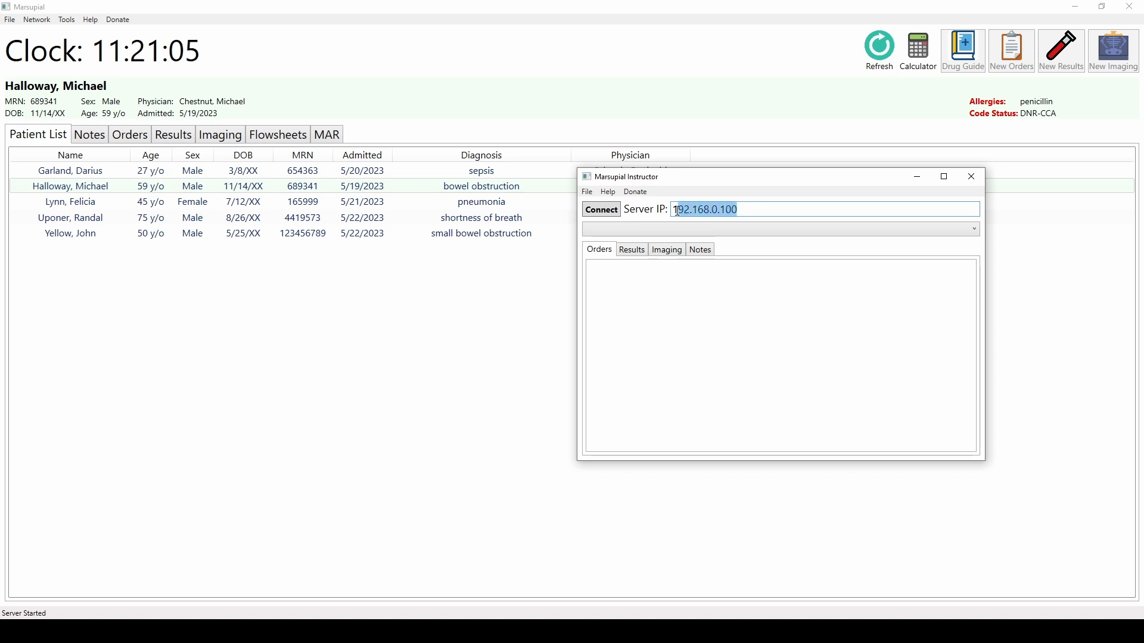
{"action": "left_click", "coordinate": [750, 210]}
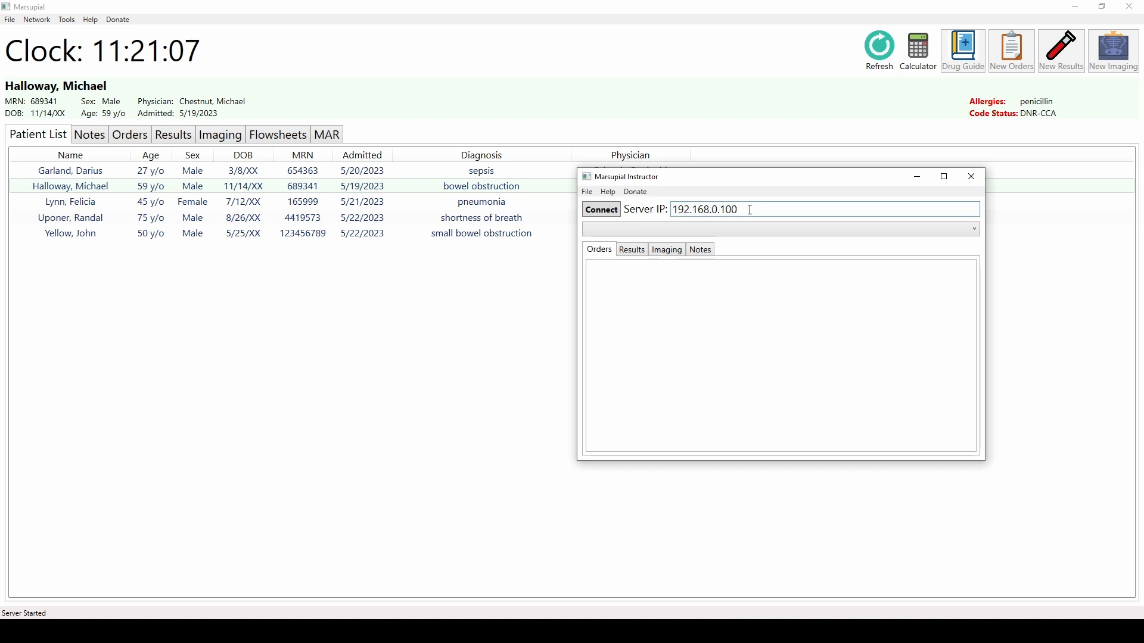
{"action": "left_click_drag", "start_coordinate": [745, 184], "coordinate": [771, 205]}
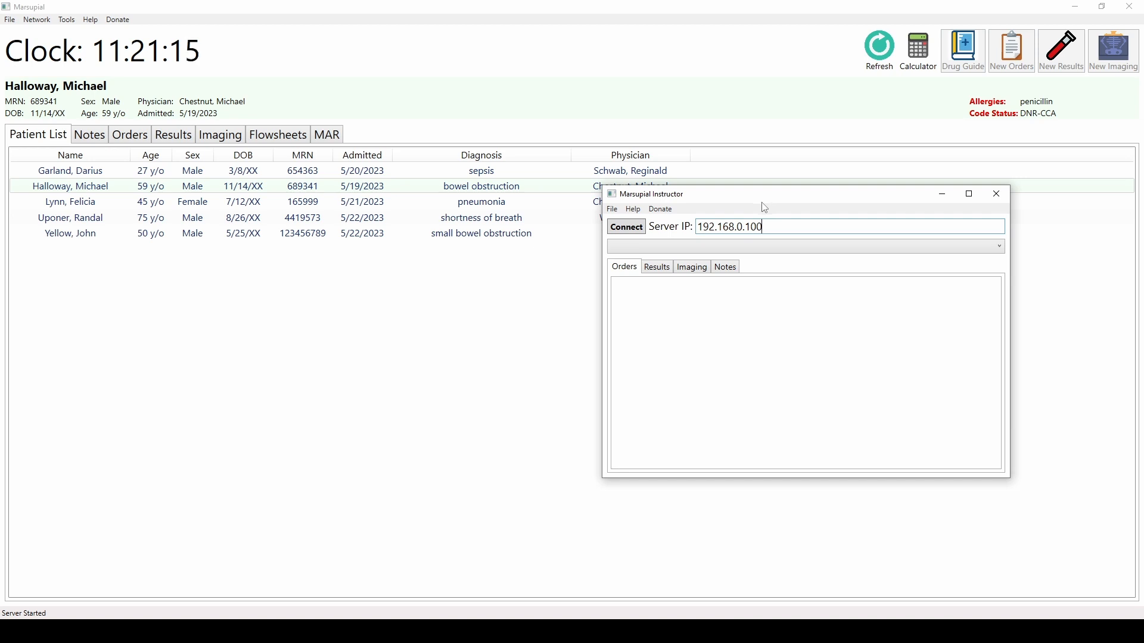
{"action": "left_click", "coordinate": [628, 227]}
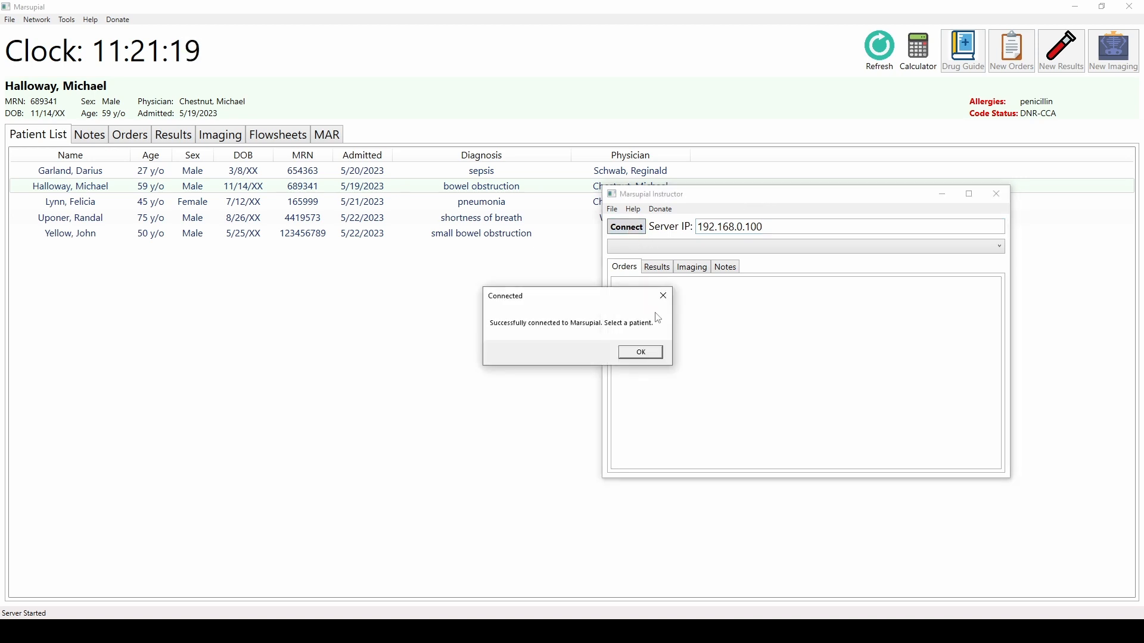
{"action": "left_click", "coordinate": [657, 355]}
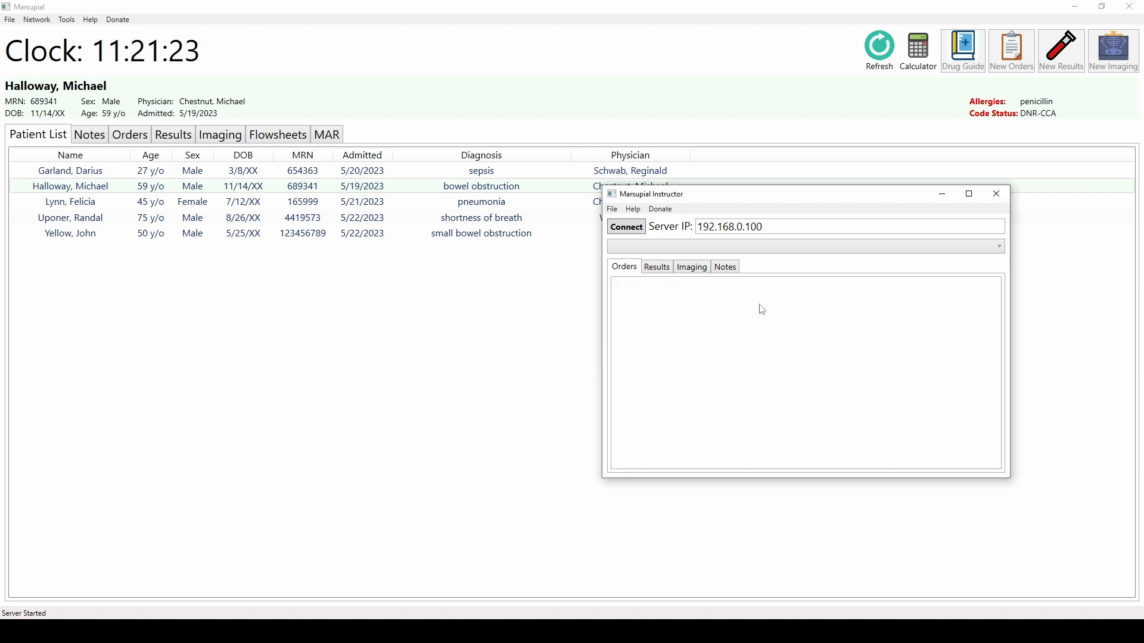
- Select the bowel-obstruction patient and enable the EKG 12-lead, Consult nephrology and Potassium serum orders
{"action": "left_click", "coordinate": [1000, 249]}
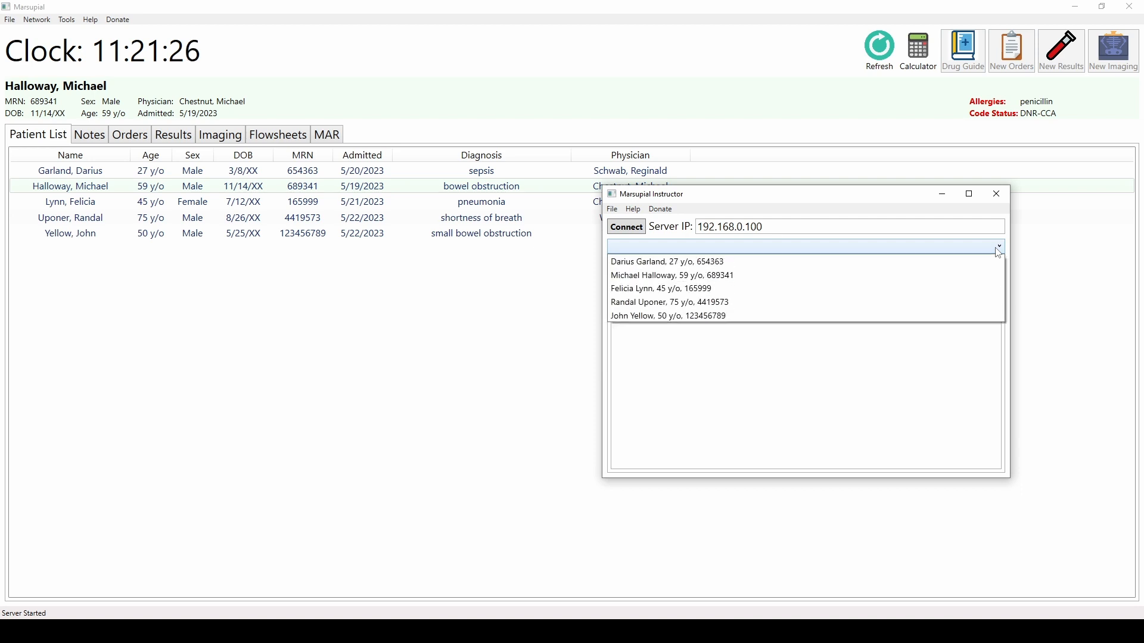
{"action": "left_click", "coordinate": [689, 276]}
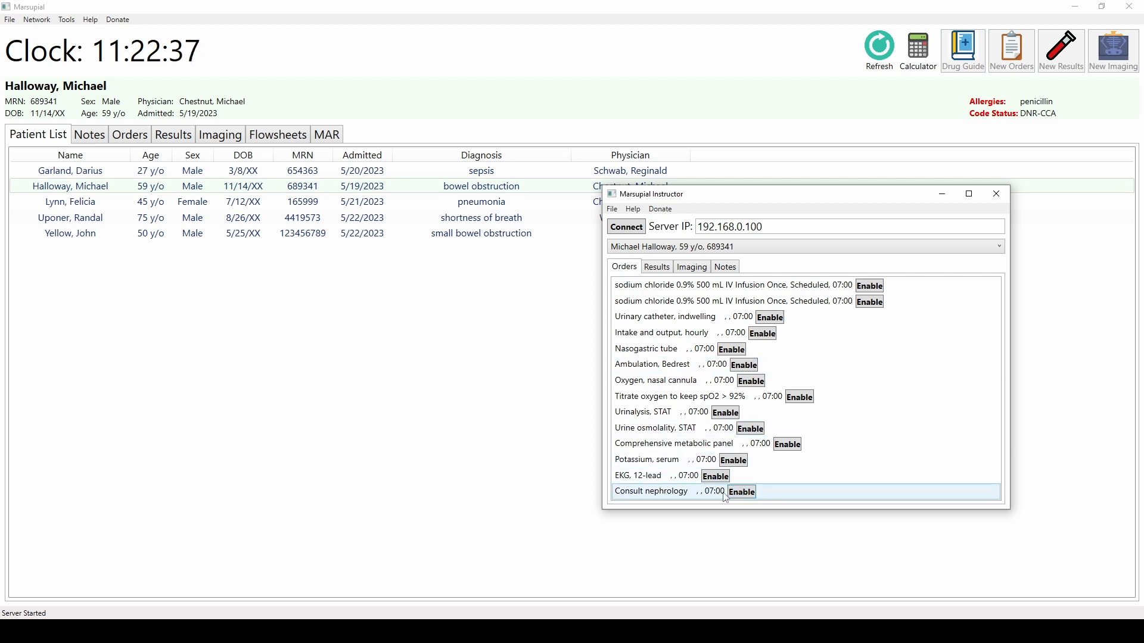
{"action": "left_click", "coordinate": [660, 480]}
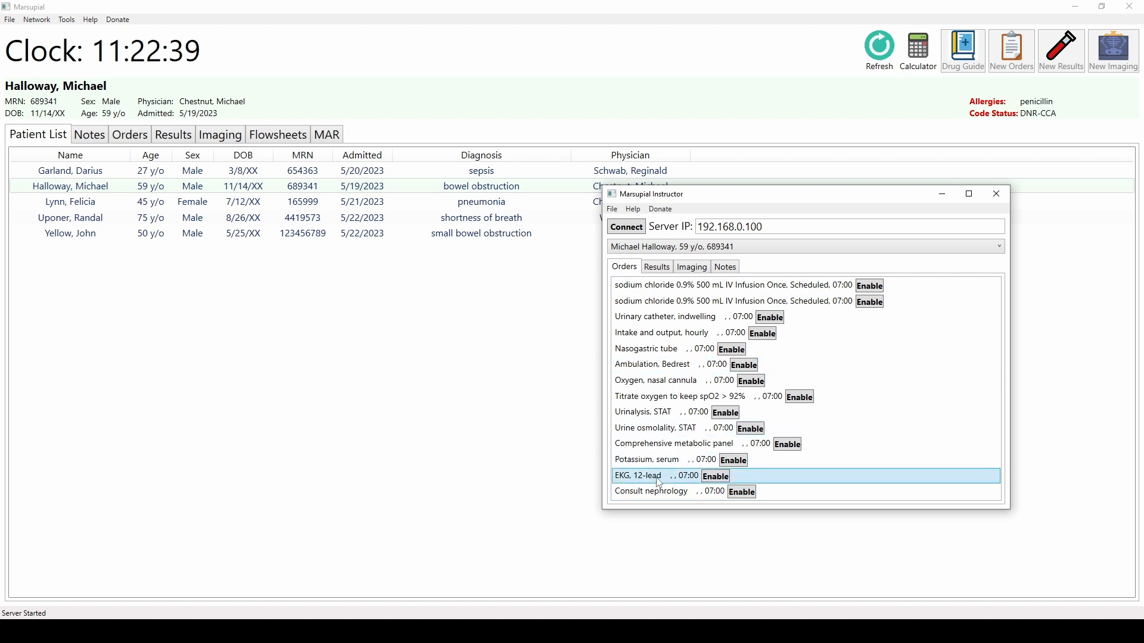
{"action": "left_click", "coordinate": [713, 480]}
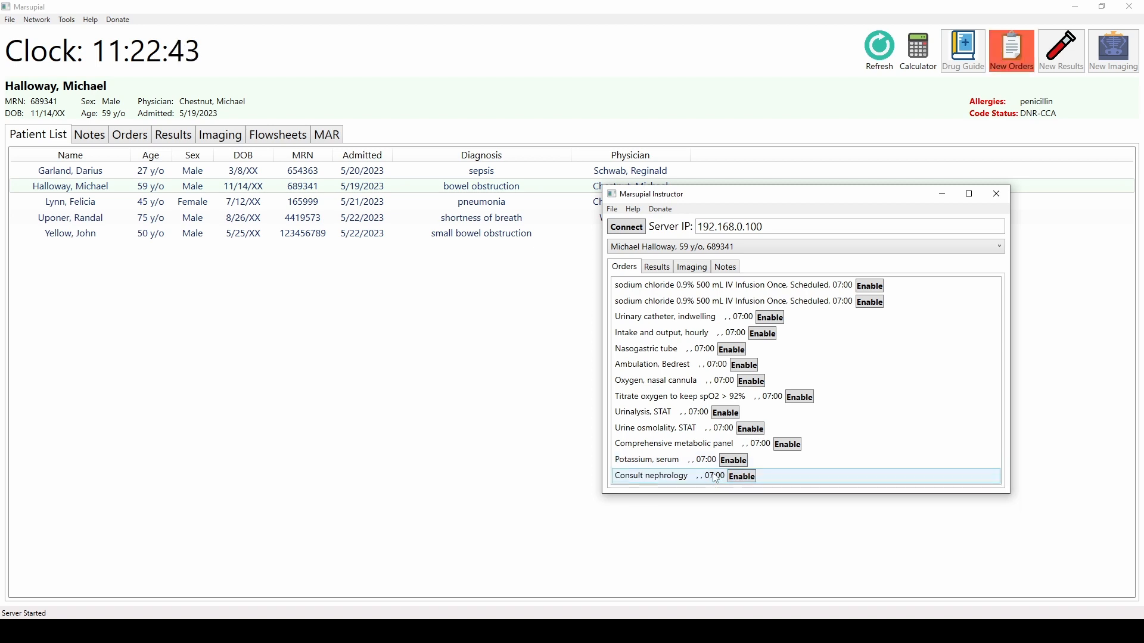
{"action": "left_click", "coordinate": [738, 477]}
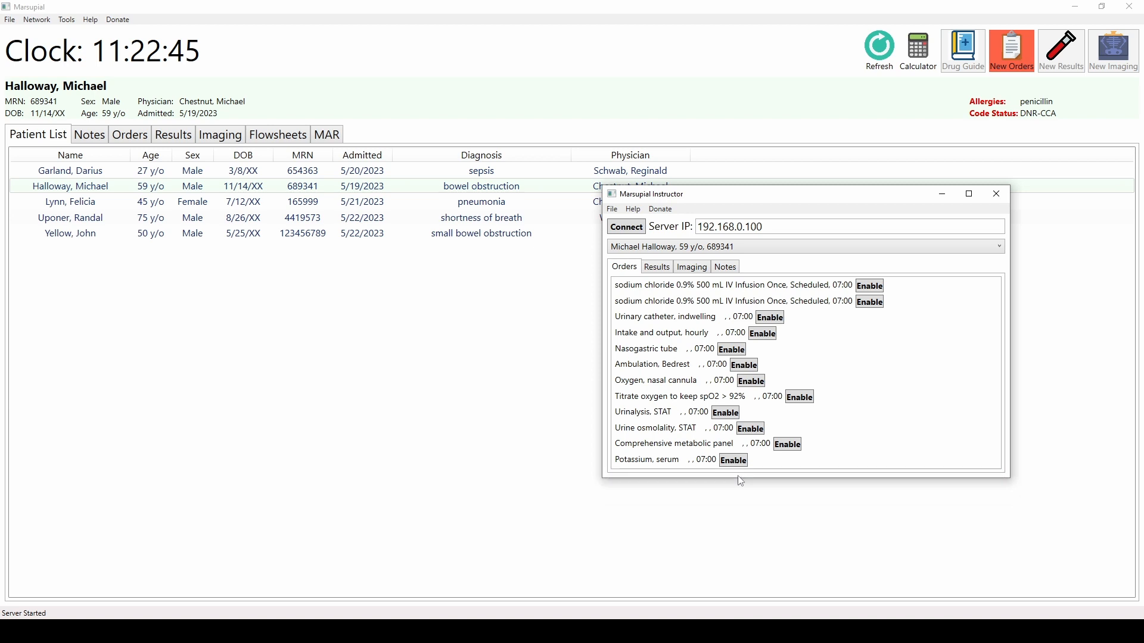
{"action": "left_click", "coordinate": [736, 462]}
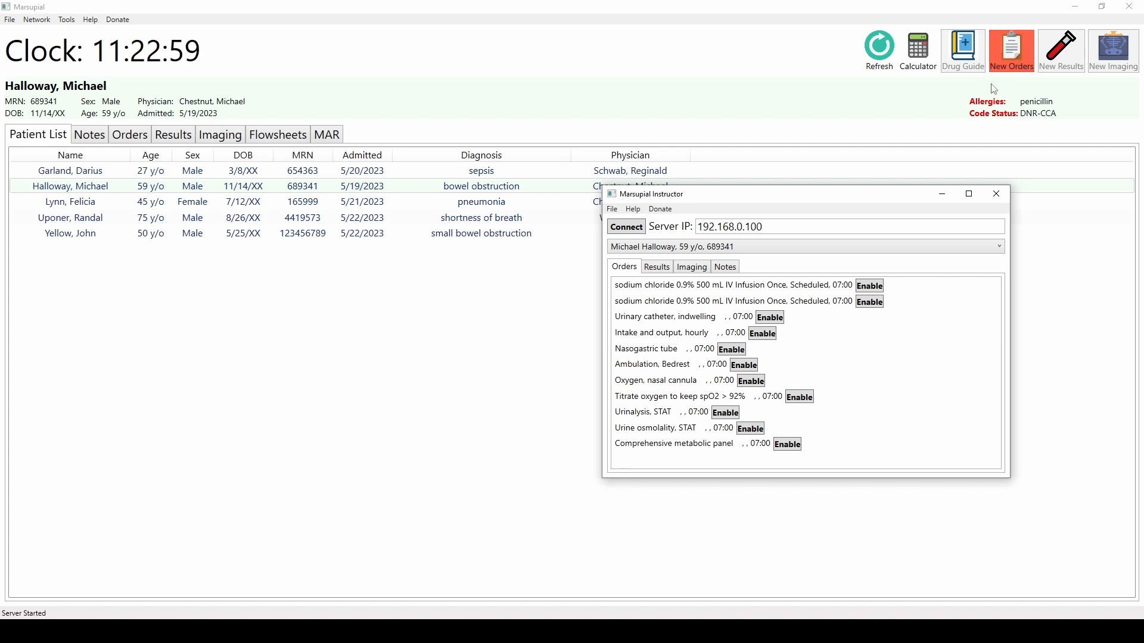
- Open the new orders notice, clear and refresh it, and review the patient's orders
{"action": "left_click", "coordinate": [1011, 57]}
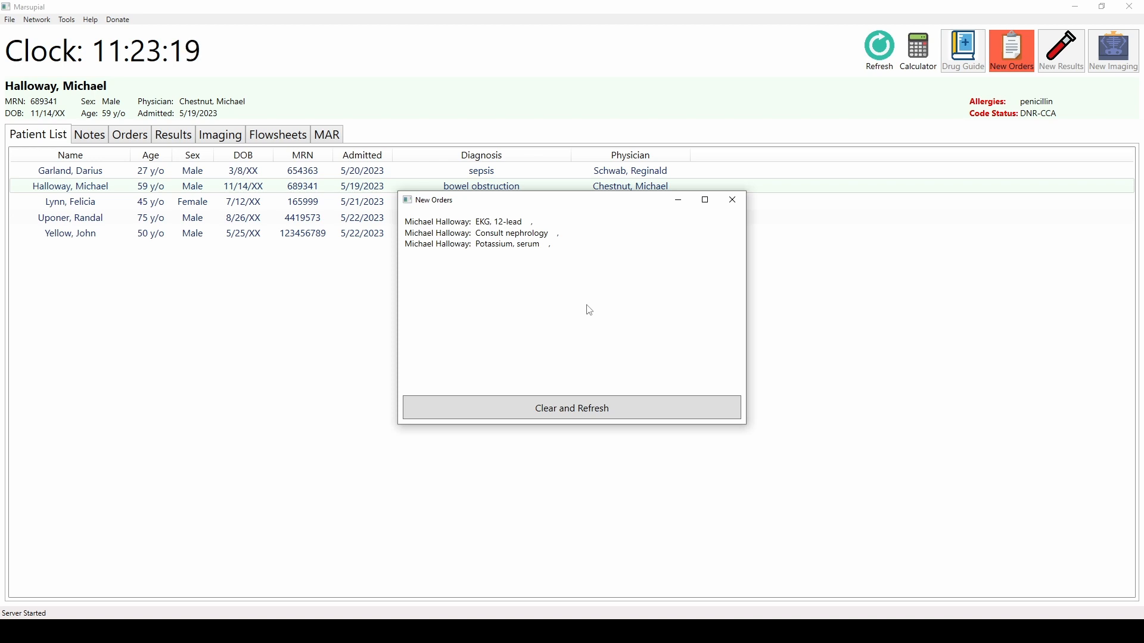
{"action": "left_click", "coordinate": [593, 416]}
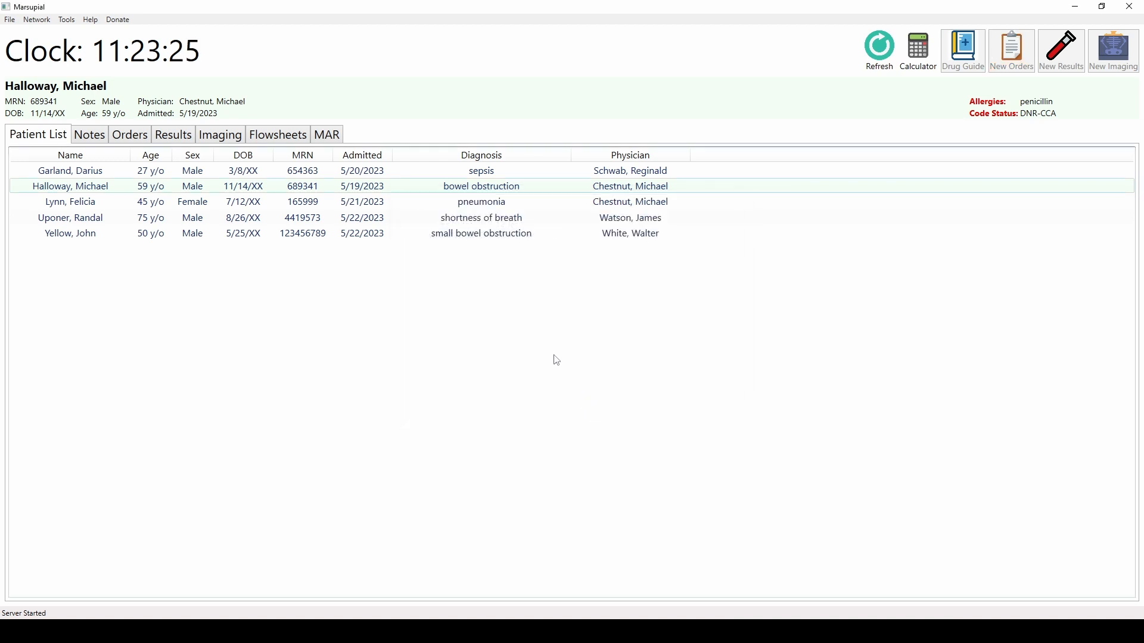
{"action": "left_click", "coordinate": [141, 138]}
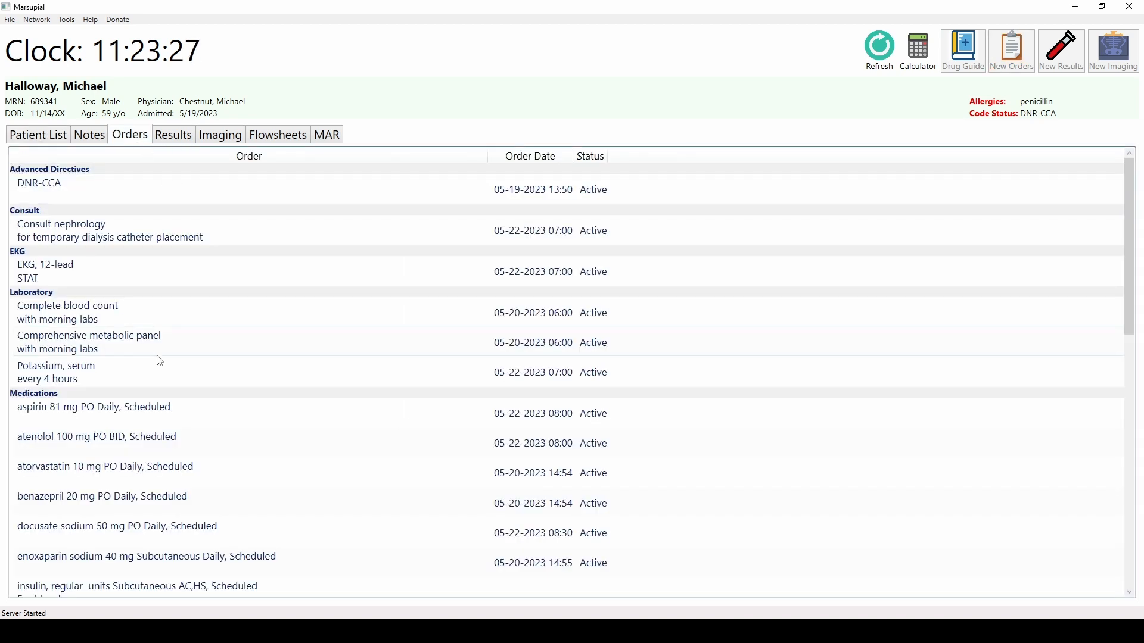
{"action": "left_click", "coordinate": [109, 276]}
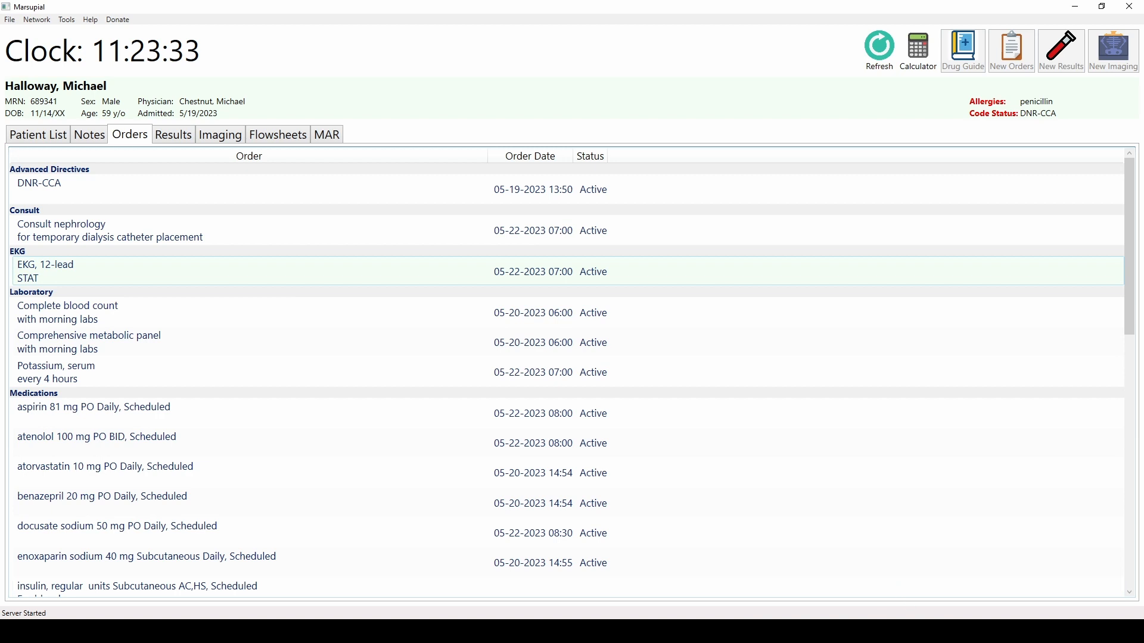
- Enable the 06:11 White Blood Cell Count, Hemoglobin, Hematocrit and Platelet Count results in the Instructor
{"action": "key", "text": "alt+Tab"}
{"action": "left_click", "coordinate": [657, 268]}
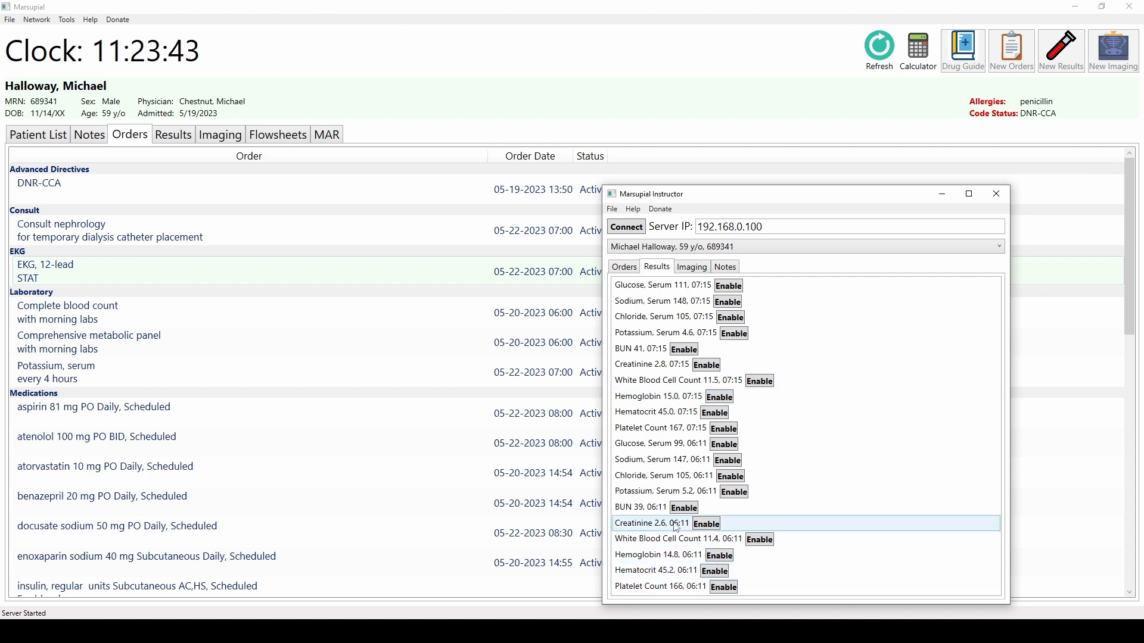
{"action": "left_click", "coordinate": [697, 448]}
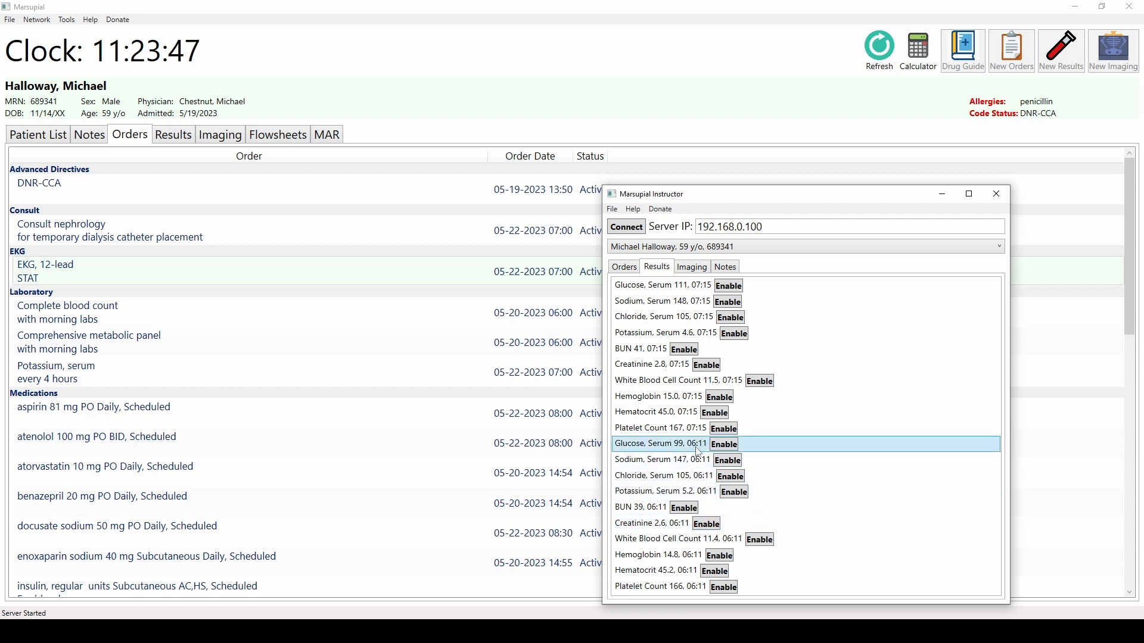
{"action": "left_click", "coordinate": [689, 382]}
{"action": "left_click", "coordinate": [690, 397]}
{"action": "left_click", "coordinate": [691, 412]}
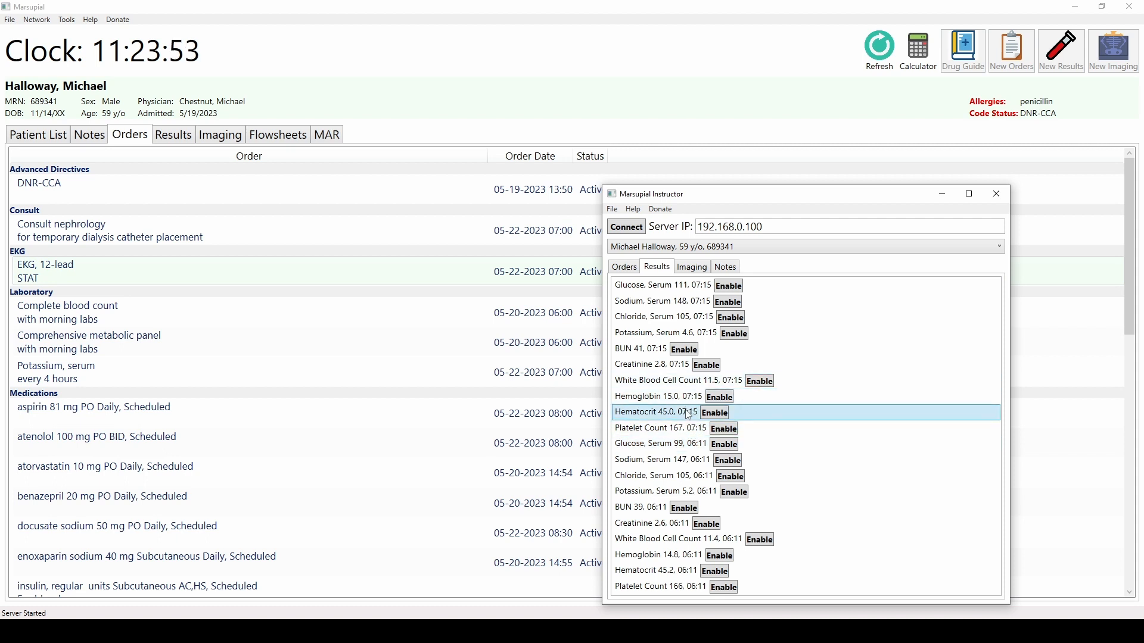
{"action": "left_click", "coordinate": [691, 429]}
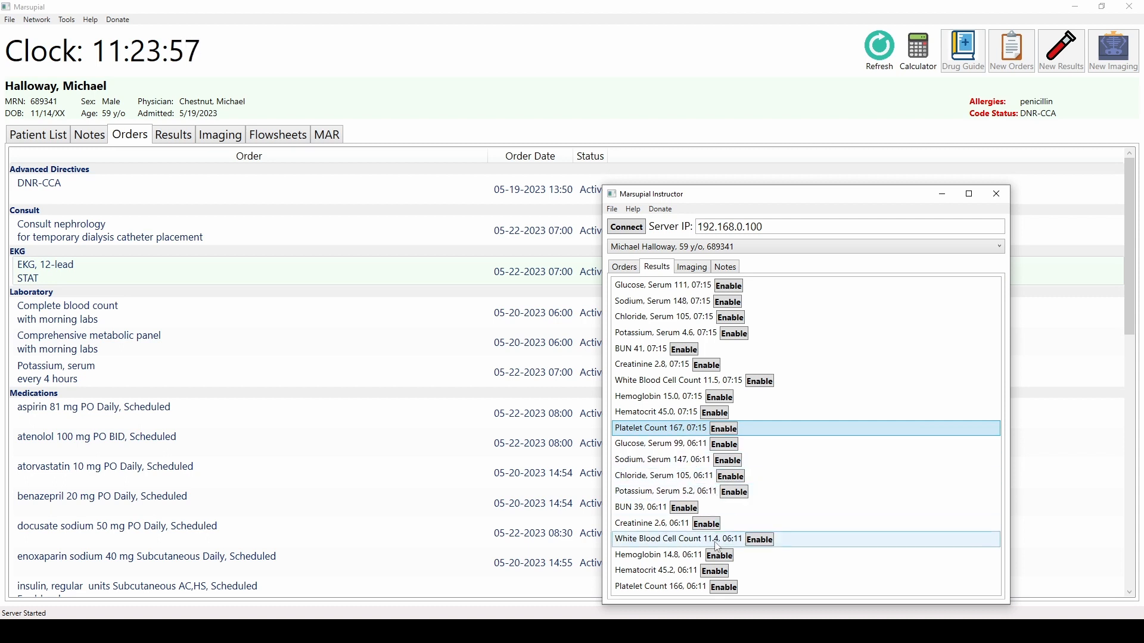
{"action": "left_click", "coordinate": [759, 540]}
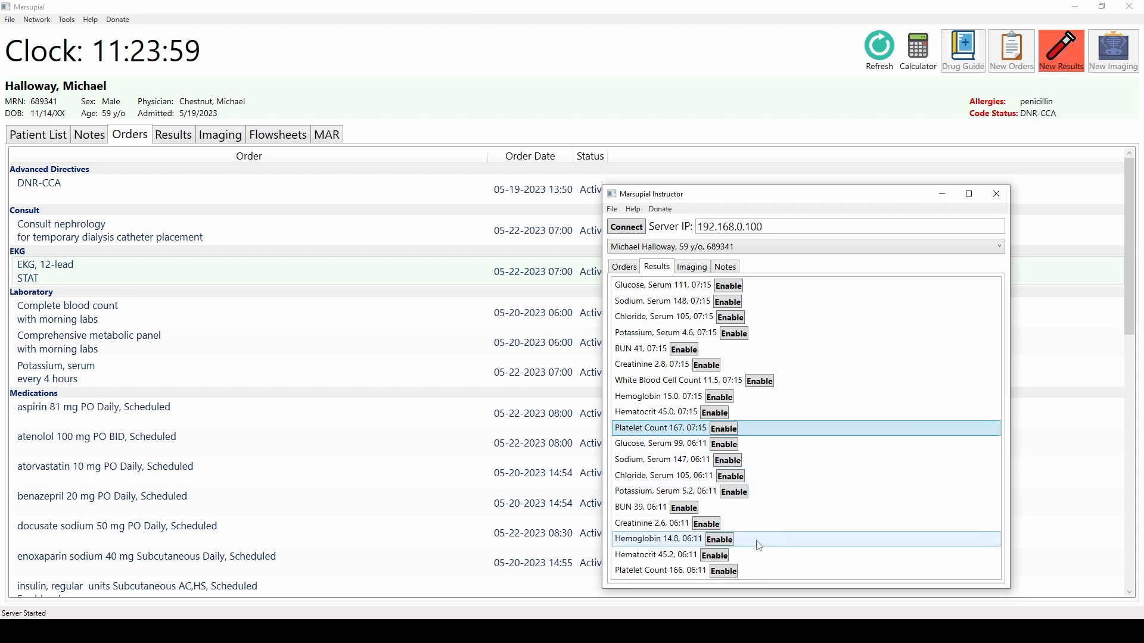
{"action": "left_click", "coordinate": [720, 539]}
{"action": "left_click", "coordinate": [716, 540]}
{"action": "left_click", "coordinate": [723, 540]}
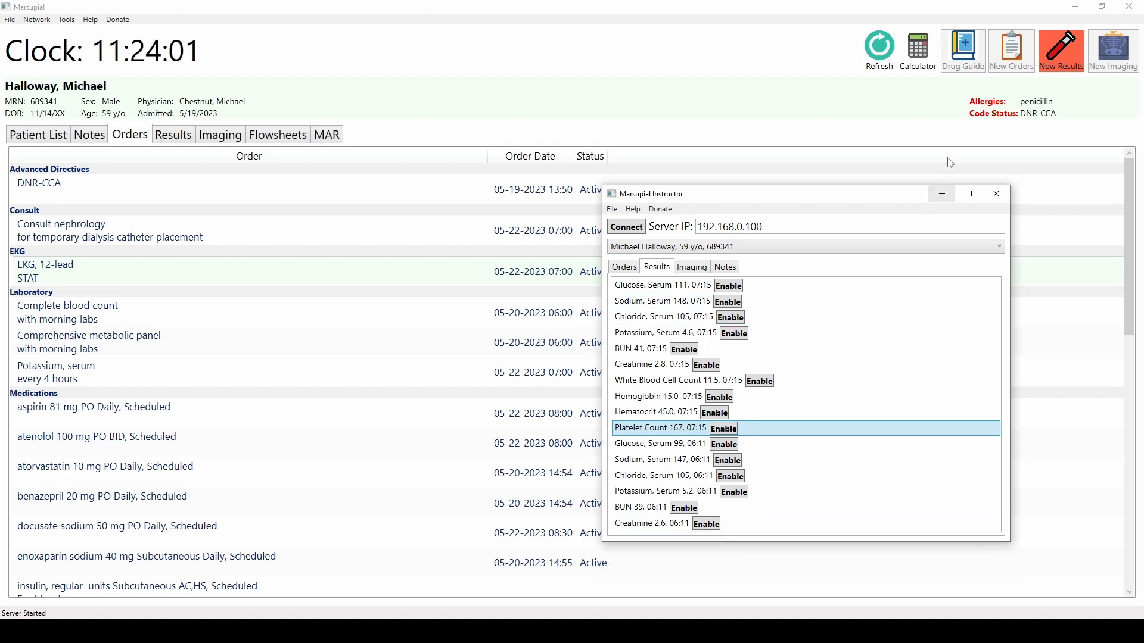
- Open the new results notice, clear and refresh it, and view the patient's results
{"action": "left_click", "coordinate": [1066, 65]}
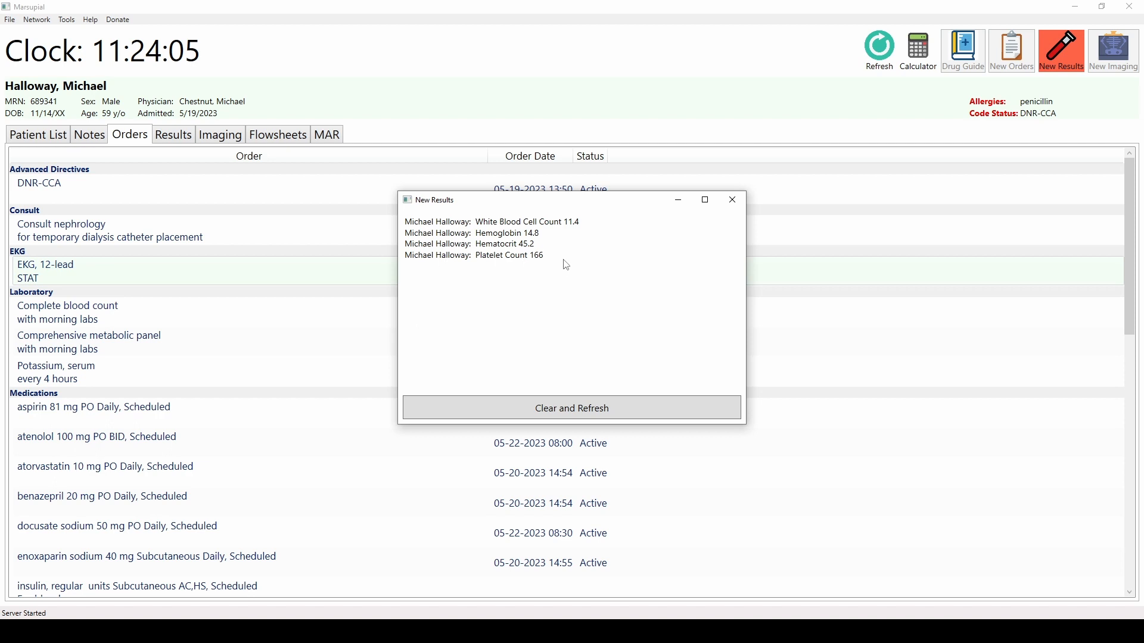
{"action": "left_click", "coordinate": [579, 408]}
{"action": "left_click", "coordinate": [173, 137]}
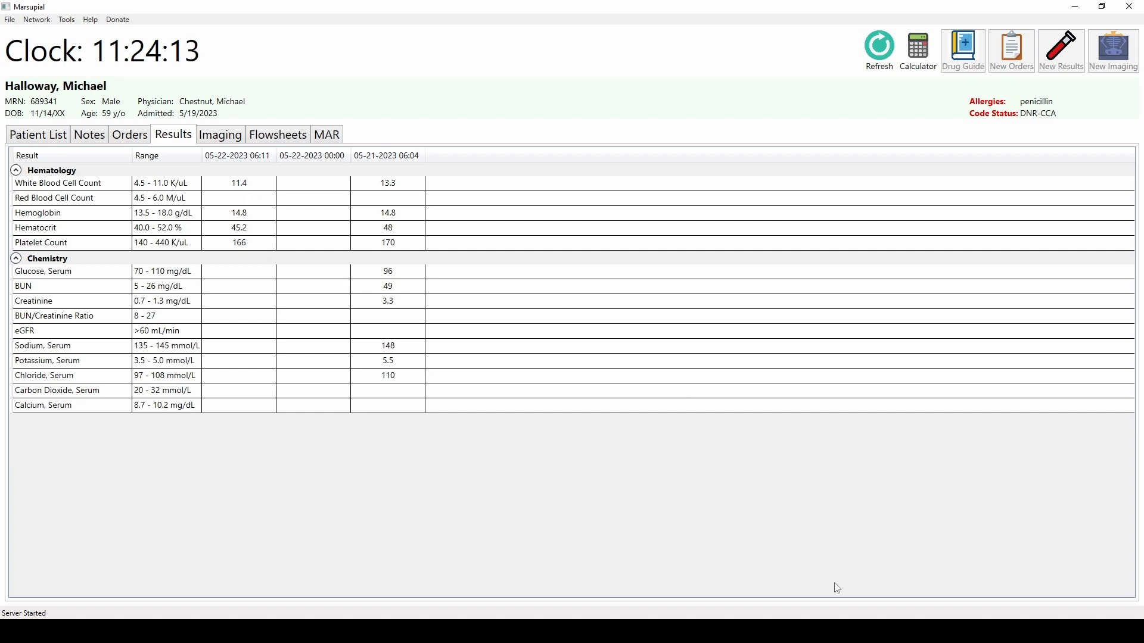
- Switch back to the Instructor and open the patient's imaging list
{"action": "left_click", "coordinate": [835, 632]}
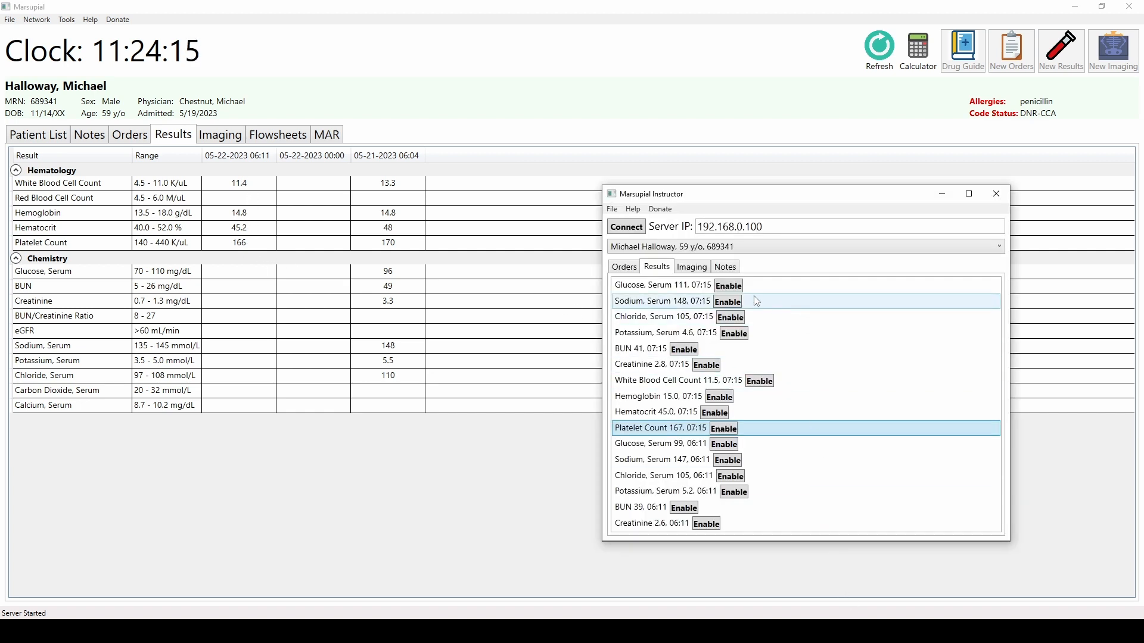
{"action": "left_click", "coordinate": [692, 267]}
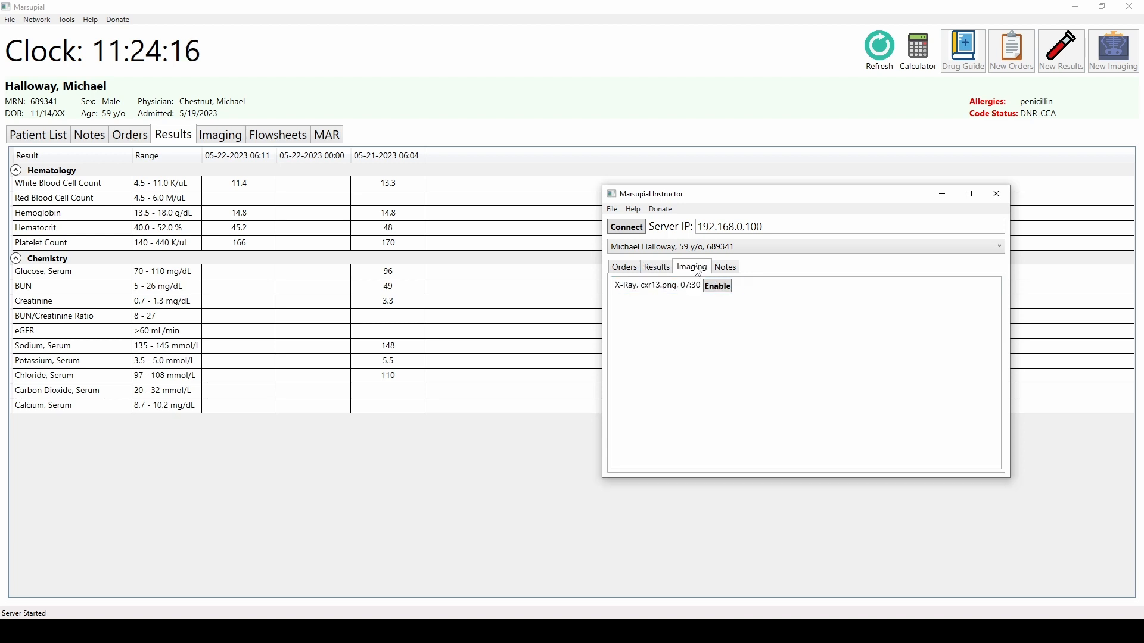
- Enable the 07:30 X-Ray cxr13.png image for the patient in the Instructor
{"action": "left_click", "coordinate": [717, 286]}
{"action": "left_click", "coordinate": [724, 270]}
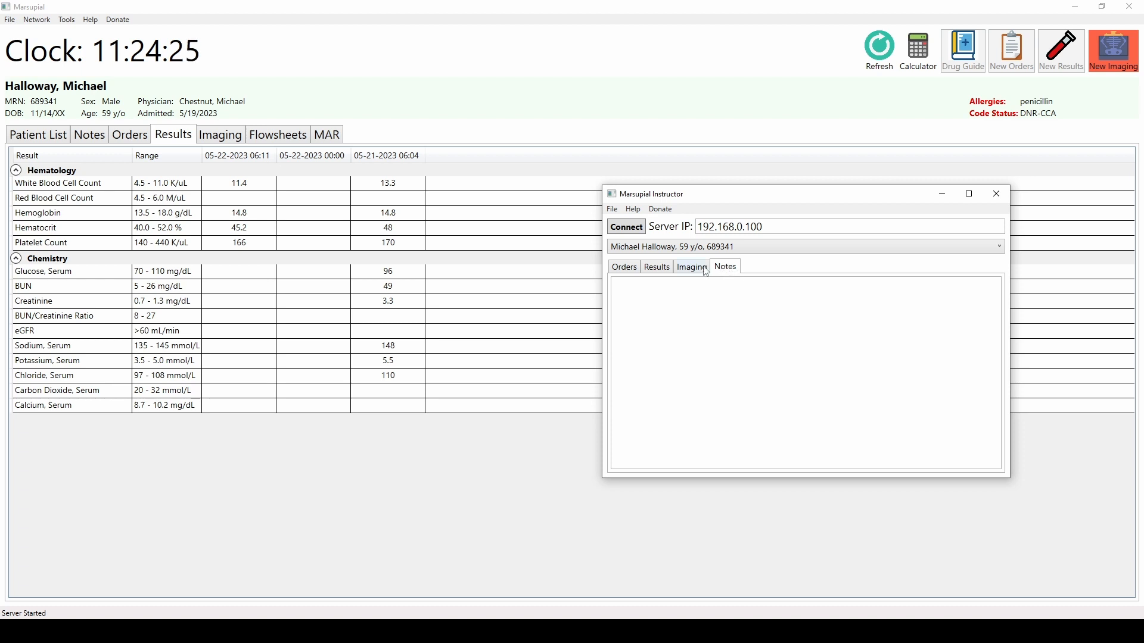
- Look through the Instructor's Orders, Results, Imaging and Notes lists for the patient
{"action": "left_click", "coordinate": [626, 270]}
{"action": "left_click", "coordinate": [658, 271]}
{"action": "left_click", "coordinate": [686, 271]}
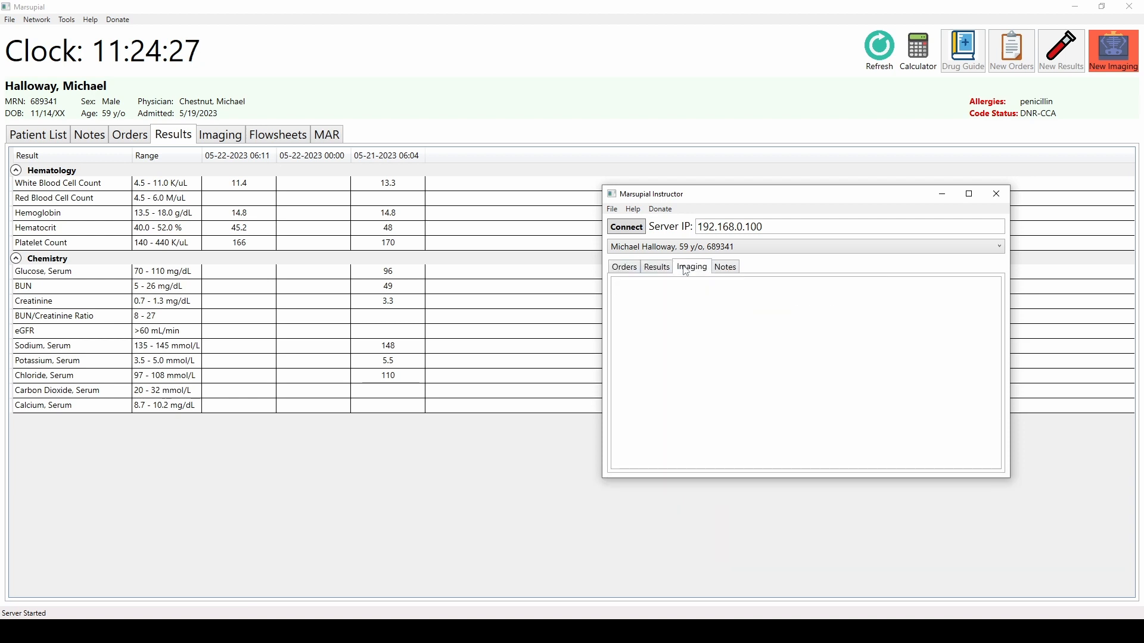
{"action": "left_click", "coordinate": [664, 272]}
{"action": "left_click", "coordinate": [635, 272]}
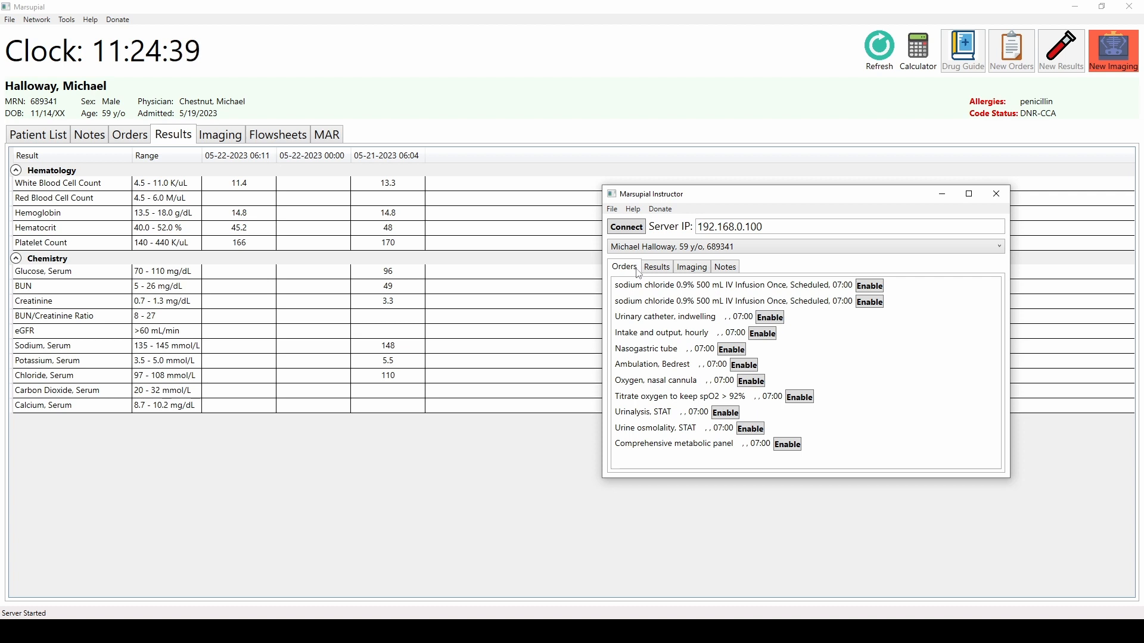
{"action": "left_click", "coordinate": [680, 291]}
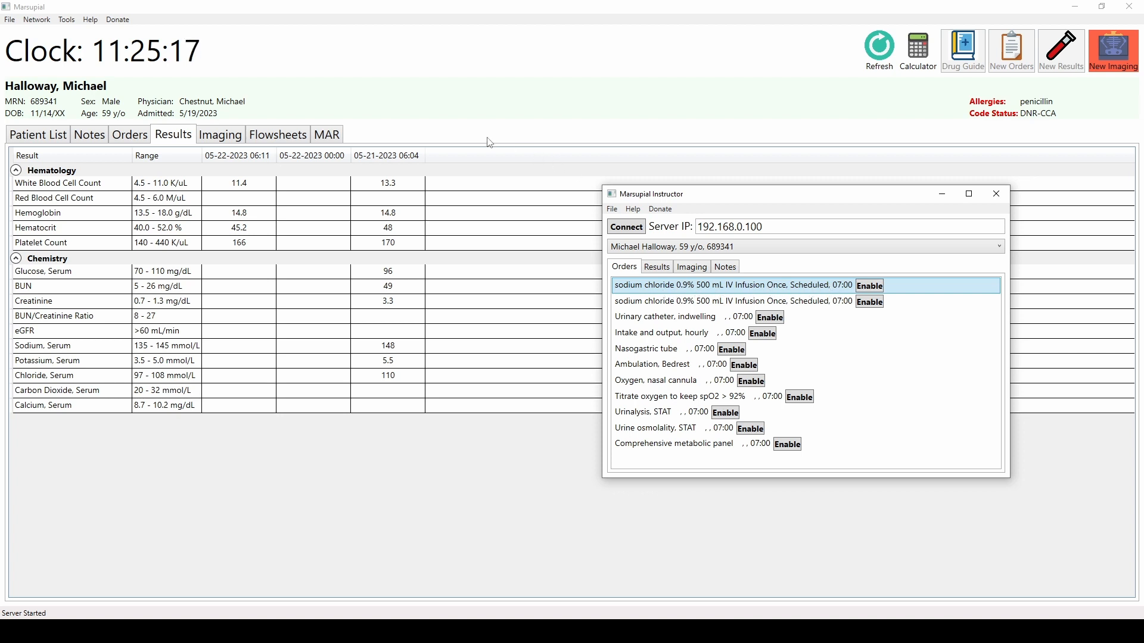
- Open the patient's MAR in the EHR and scroll through the medication schedule
{"action": "left_click", "coordinate": [453, 135]}
{"action": "left_click", "coordinate": [336, 139]}
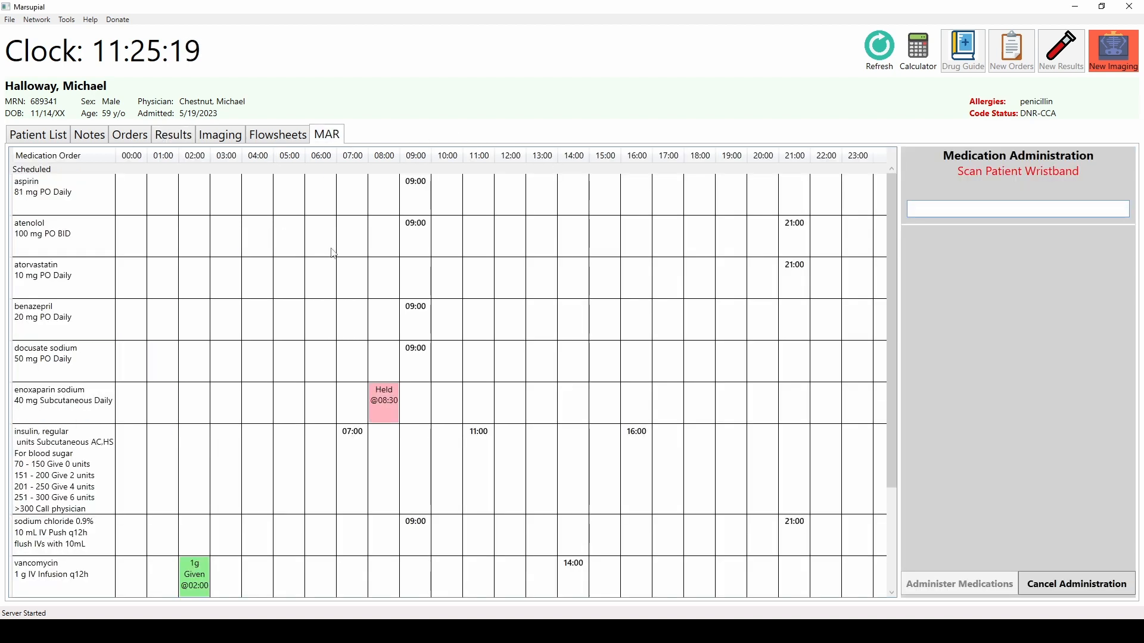
{"action": "scroll", "coordinate": [333, 253], "scroll_direction": "down", "scroll_amount": 3}
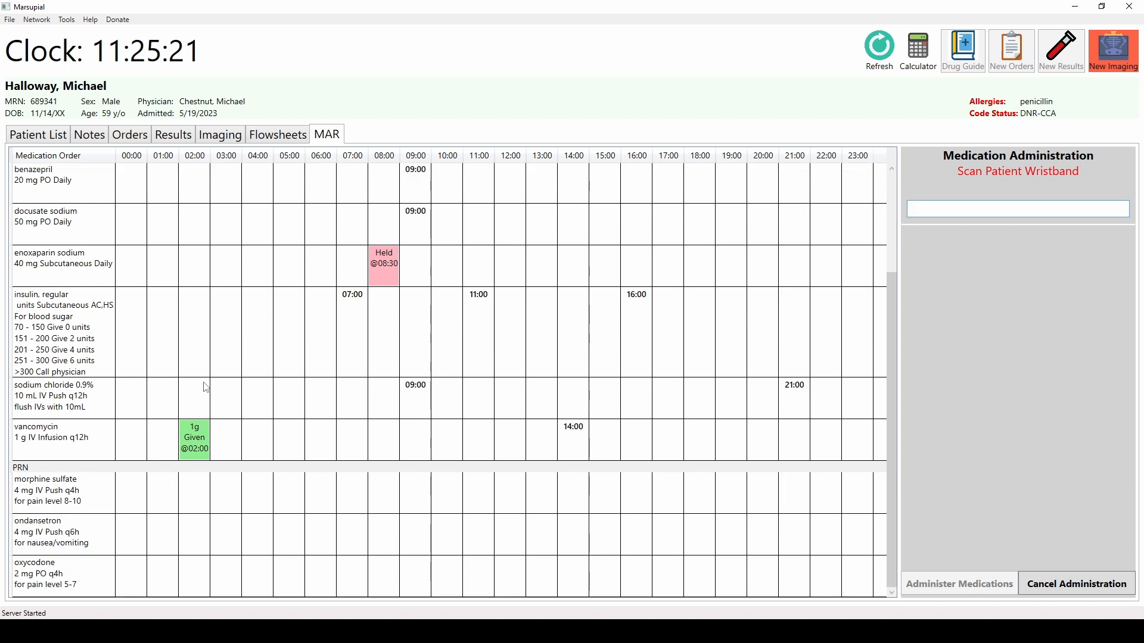
{"action": "scroll", "coordinate": [102, 488], "scroll_direction": "up", "scroll_amount": 3}
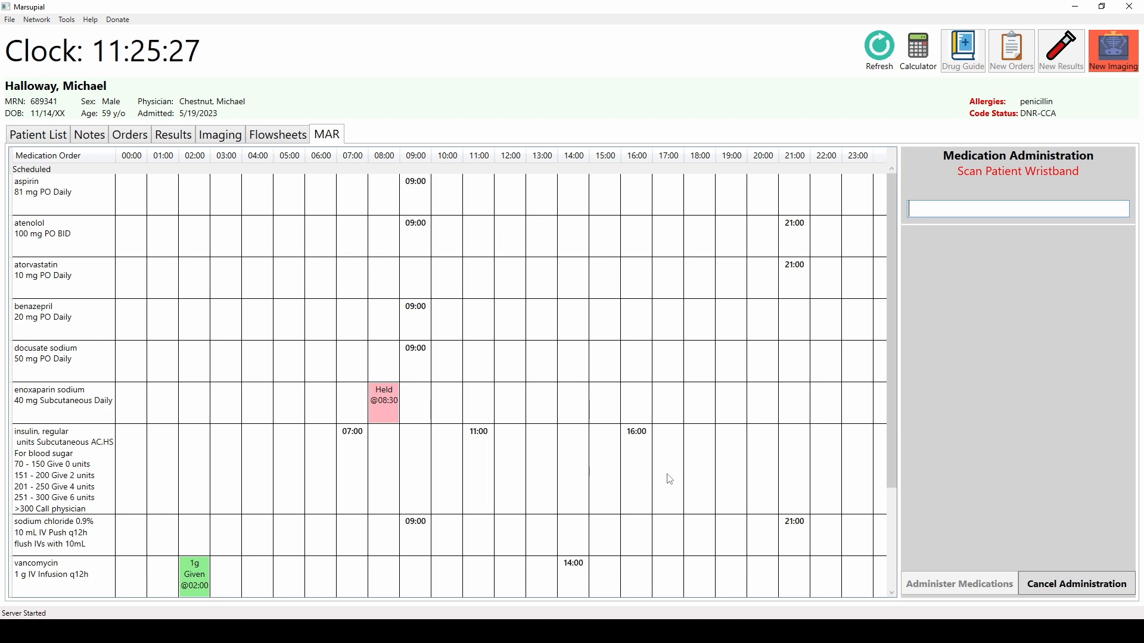
- Switch to the Instructor and enable the second sodium chloride 0.9% 500 mL IV Infusion Once order
{"action": "key", "text": "alt+Tab"}
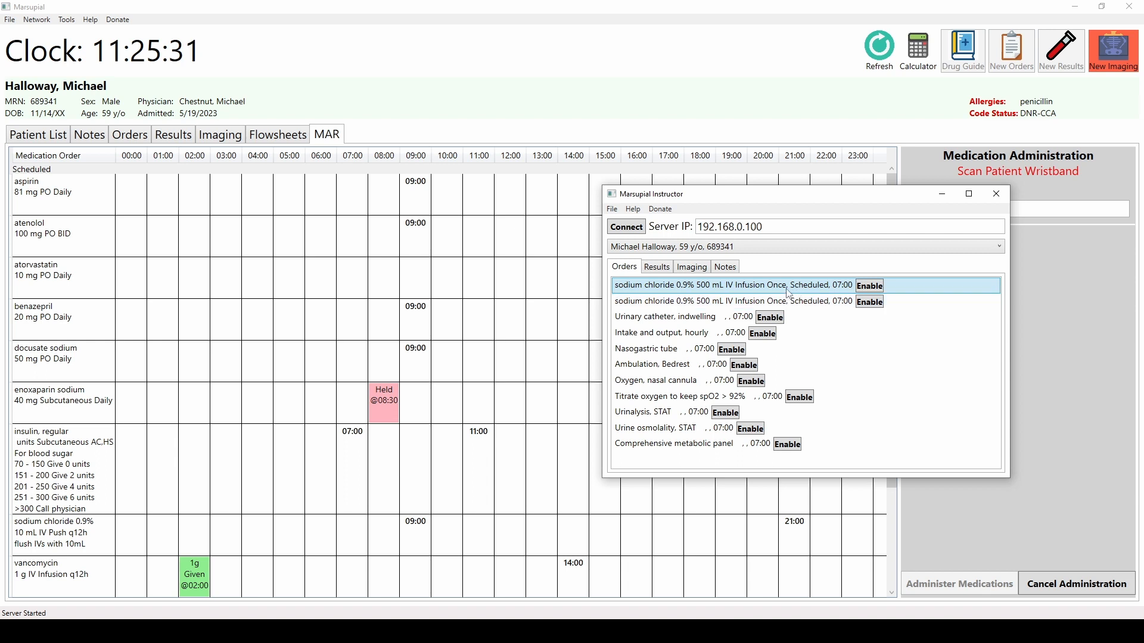
{"action": "left_click", "coordinate": [762, 304]}
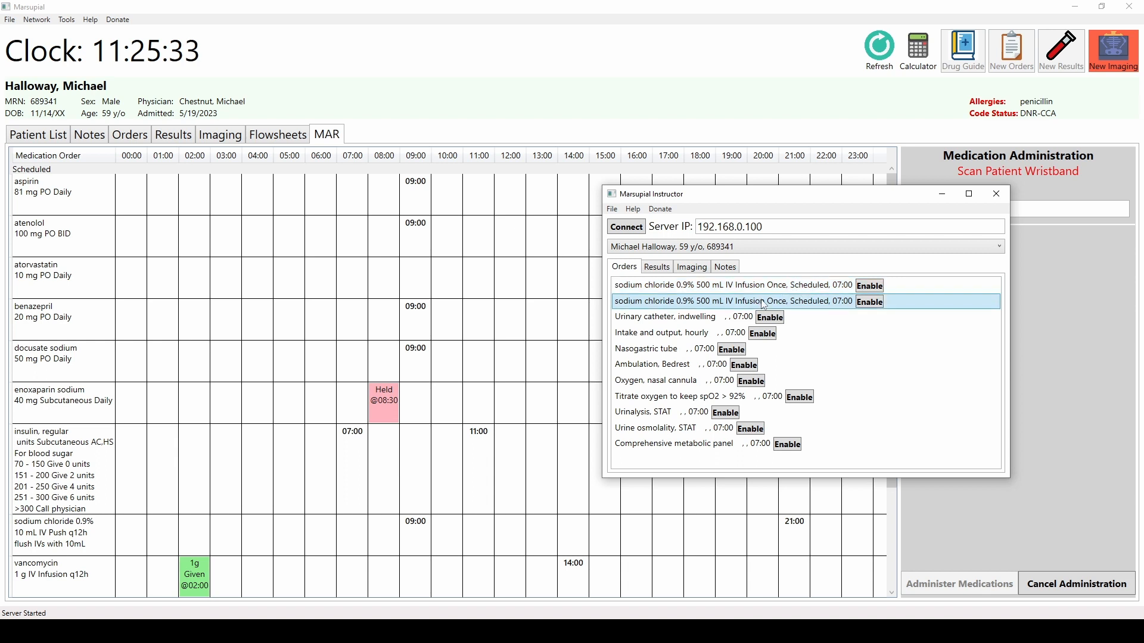
{"action": "left_click", "coordinate": [869, 302]}
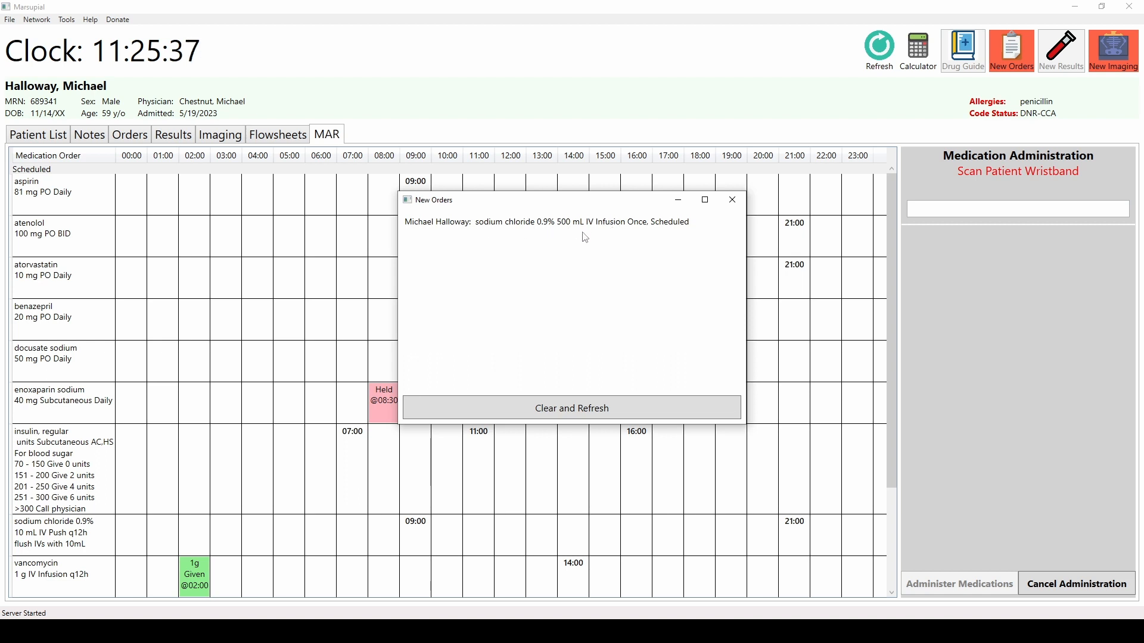
- Clear and refresh the new orders notice and scroll the MAR to the new sodium chloride infusion
{"action": "left_click", "coordinate": [577, 409]}
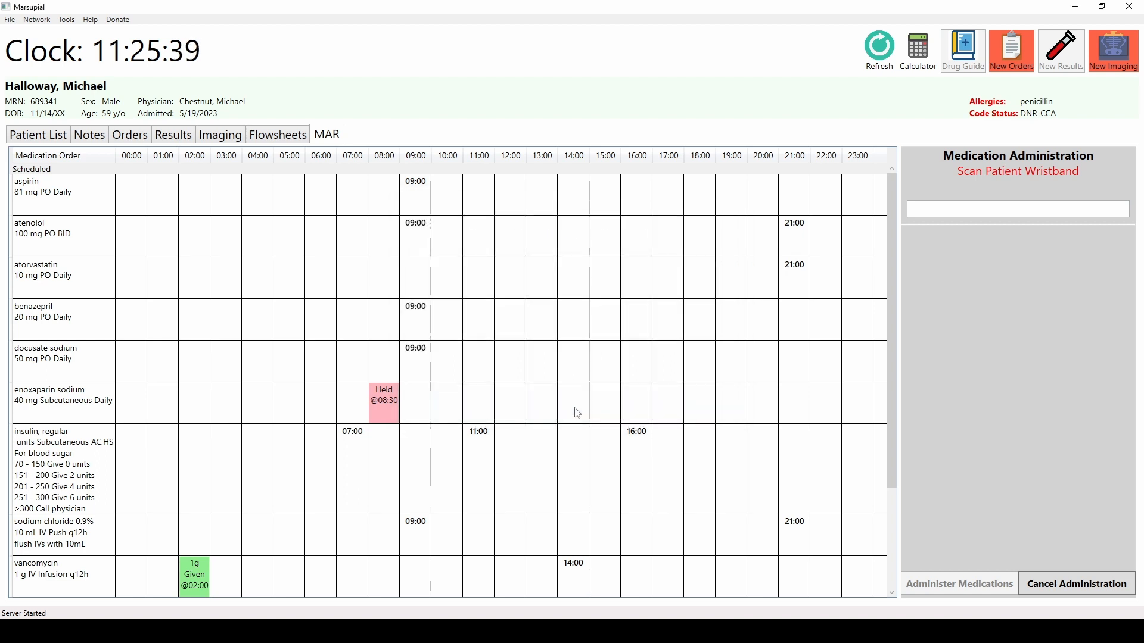
{"action": "scroll", "coordinate": [494, 386], "scroll_direction": "down", "scroll_amount": 5}
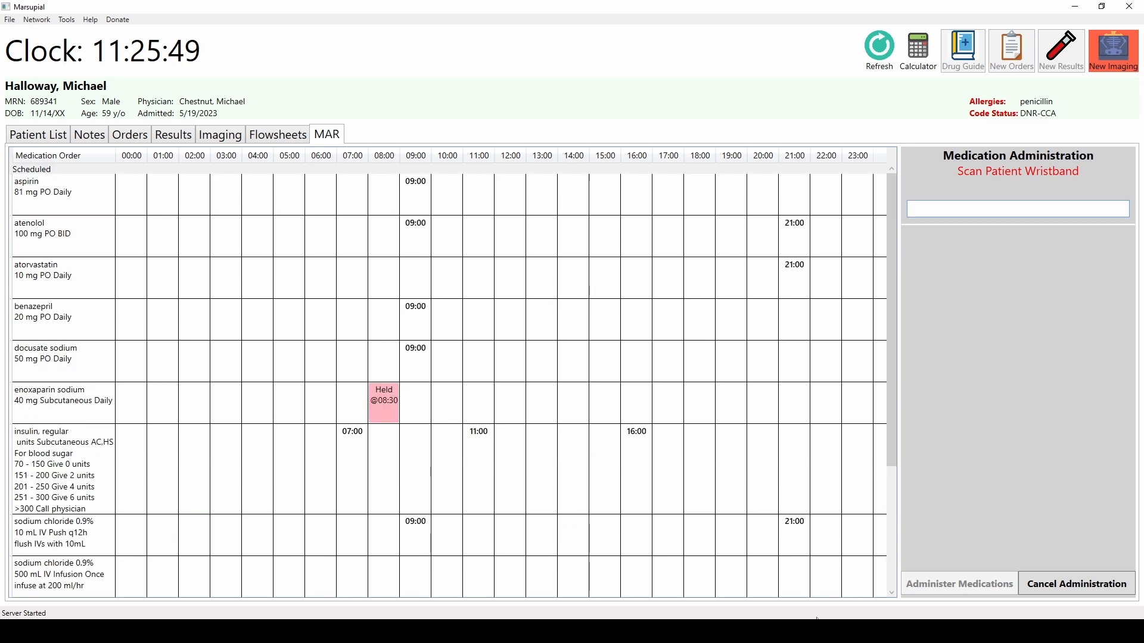
- Bring up the Instructor and examine its server IP address field
{"action": "left_click", "coordinate": [755, 631]}
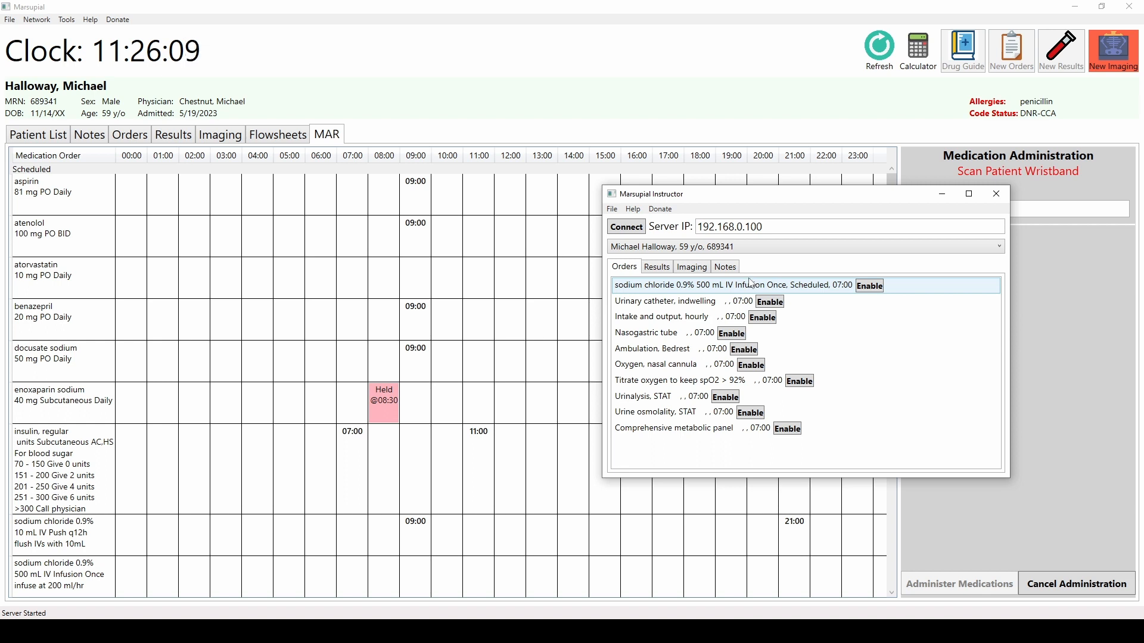
{"action": "left_click_drag", "start_coordinate": [772, 227], "coordinate": [698, 227]}
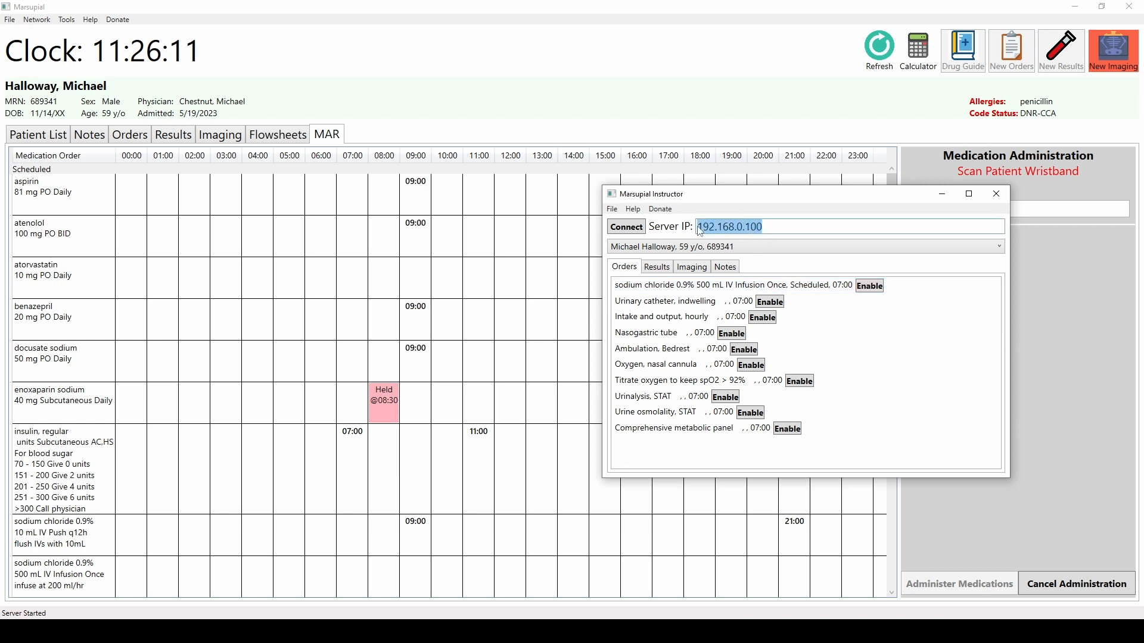
{"action": "left_click", "coordinate": [768, 226]}
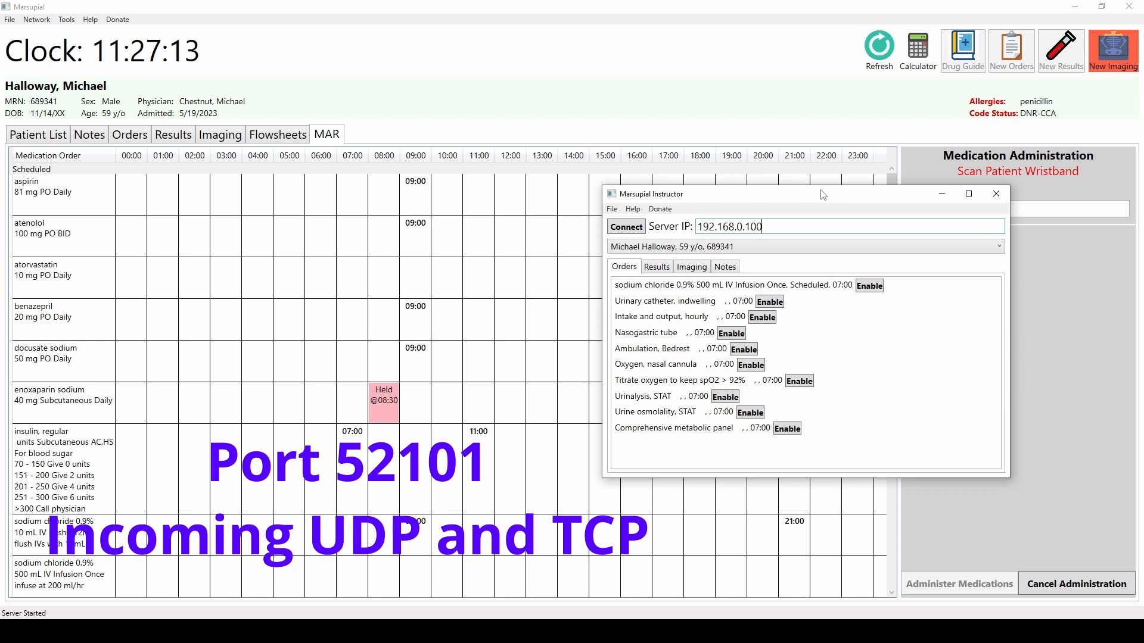
{"action": "left_click_drag", "start_coordinate": [827, 196], "coordinate": [760, 195]}
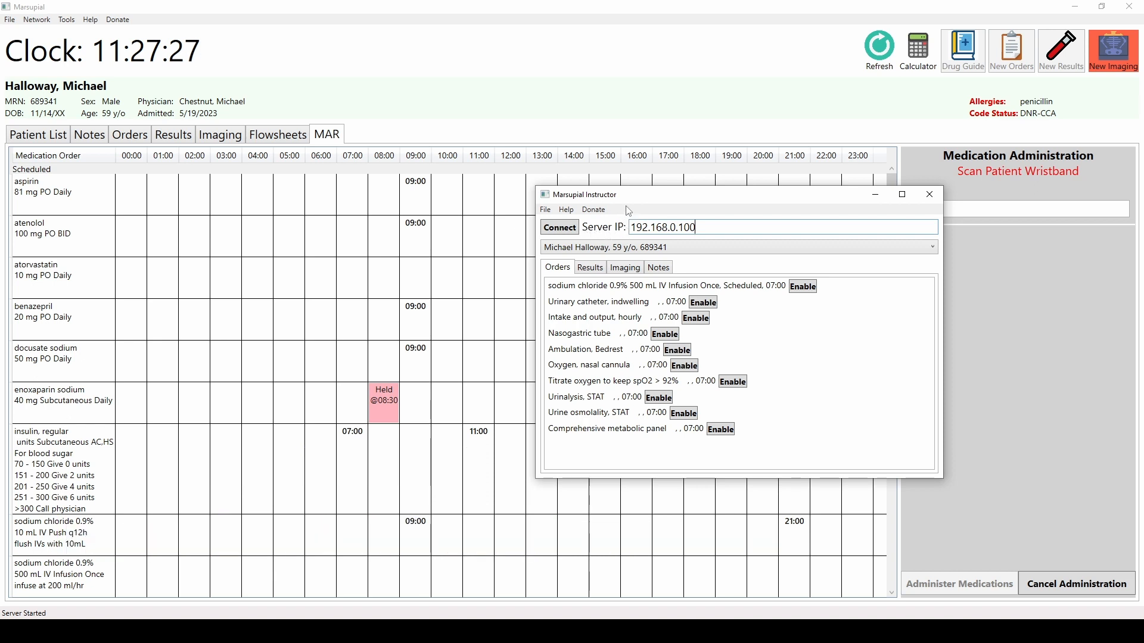
- Reconnect the Instructor to the server and switch between several patients' order lists
{"action": "left_click", "coordinate": [575, 229]}
{"action": "left_click", "coordinate": [664, 353]}
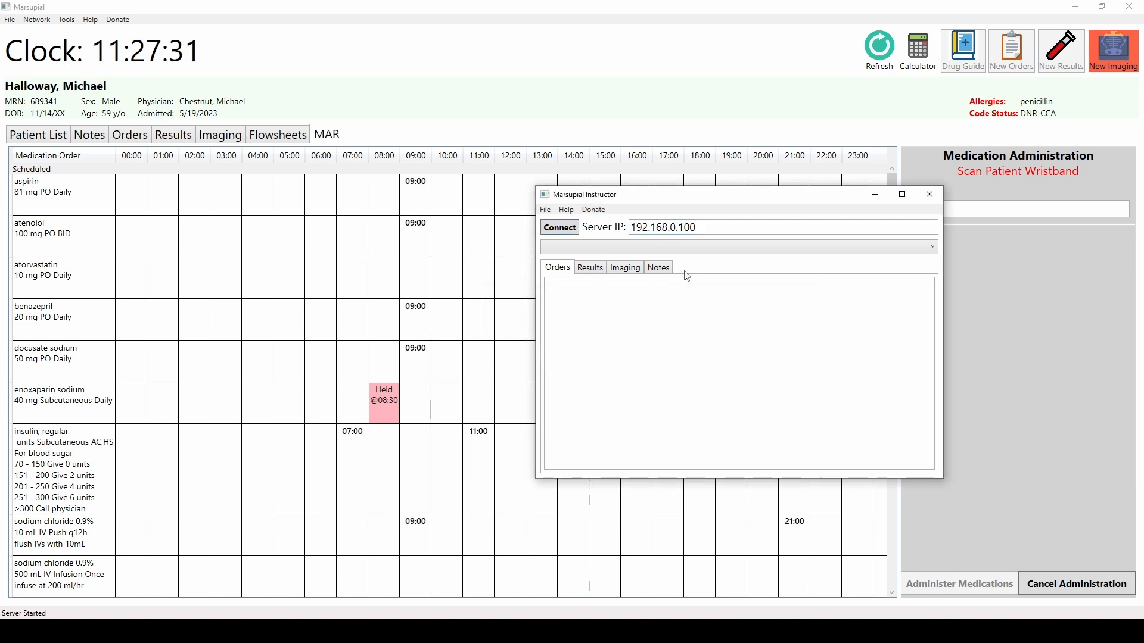
{"action": "left_click", "coordinate": [669, 251]}
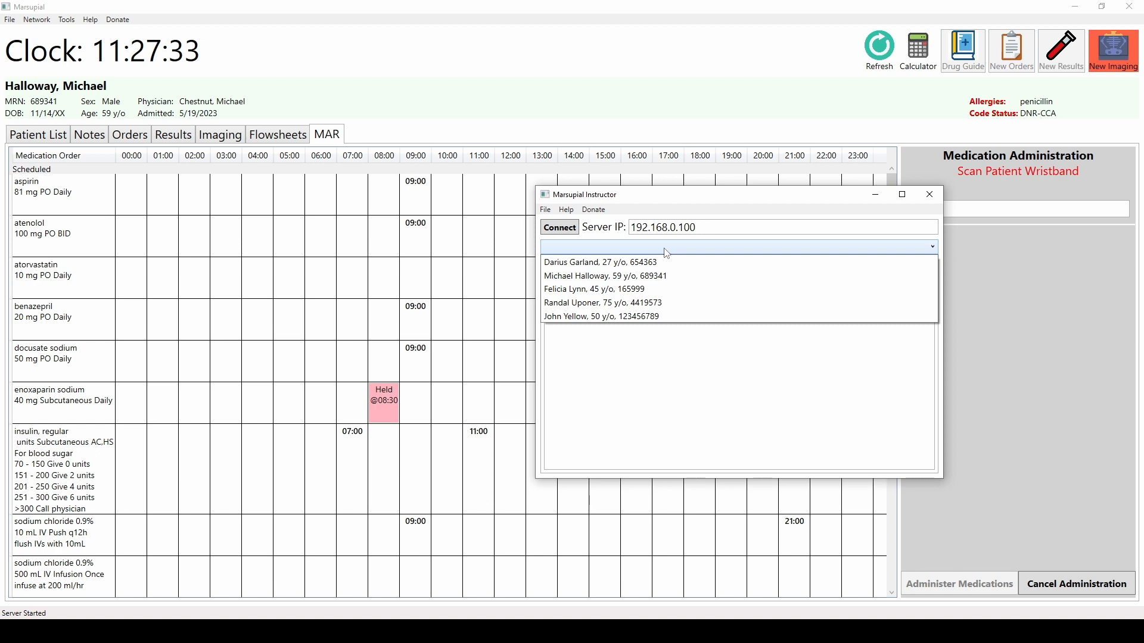
{"action": "left_click", "coordinate": [629, 289]}
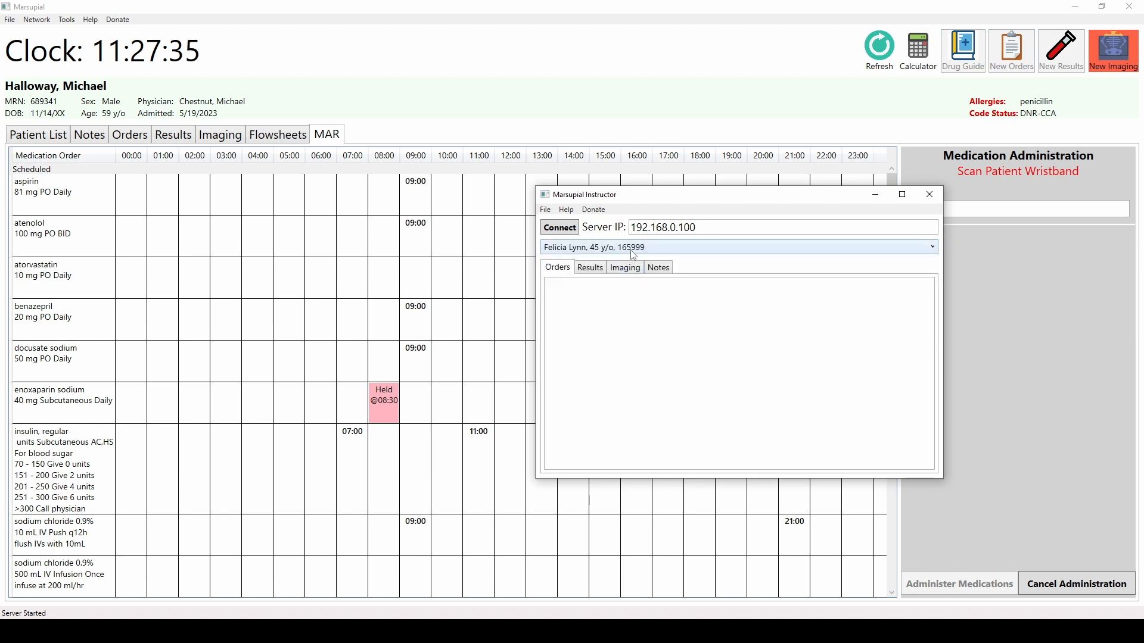
{"action": "left_click", "coordinate": [634, 255]}
{"action": "left_click", "coordinate": [623, 304]}
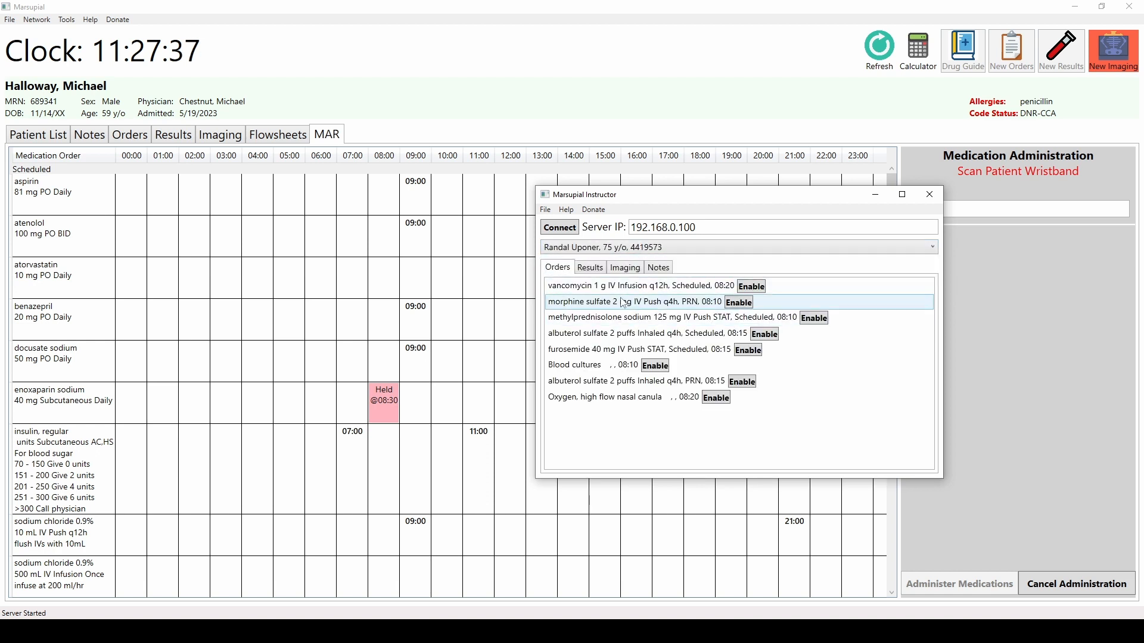
{"action": "left_click", "coordinate": [657, 251]}
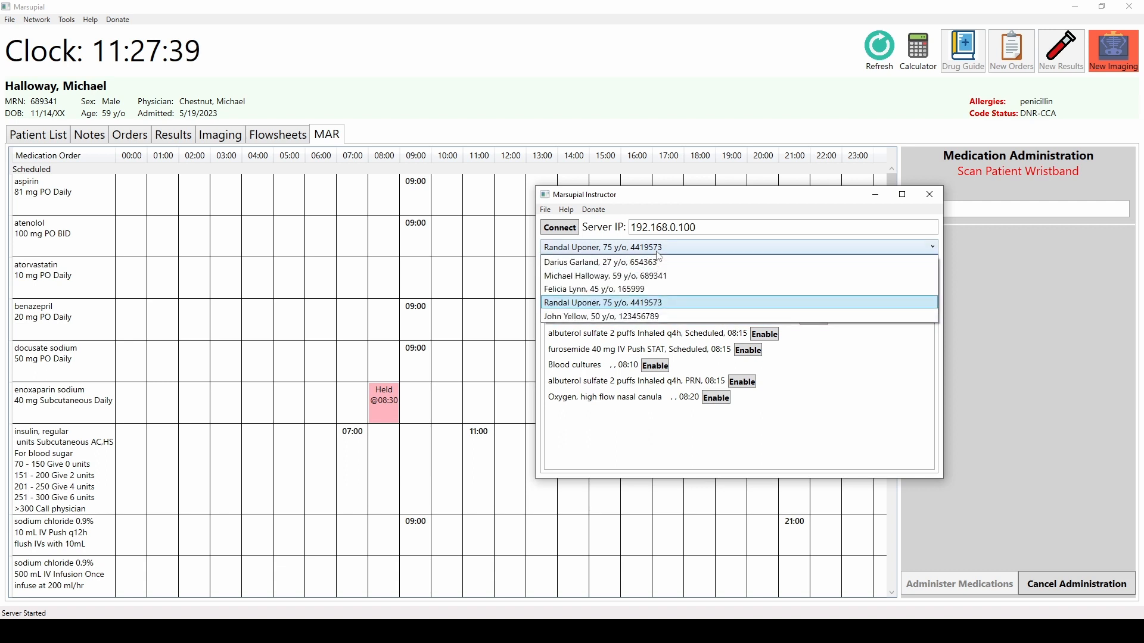
{"action": "left_click", "coordinate": [655, 276]}
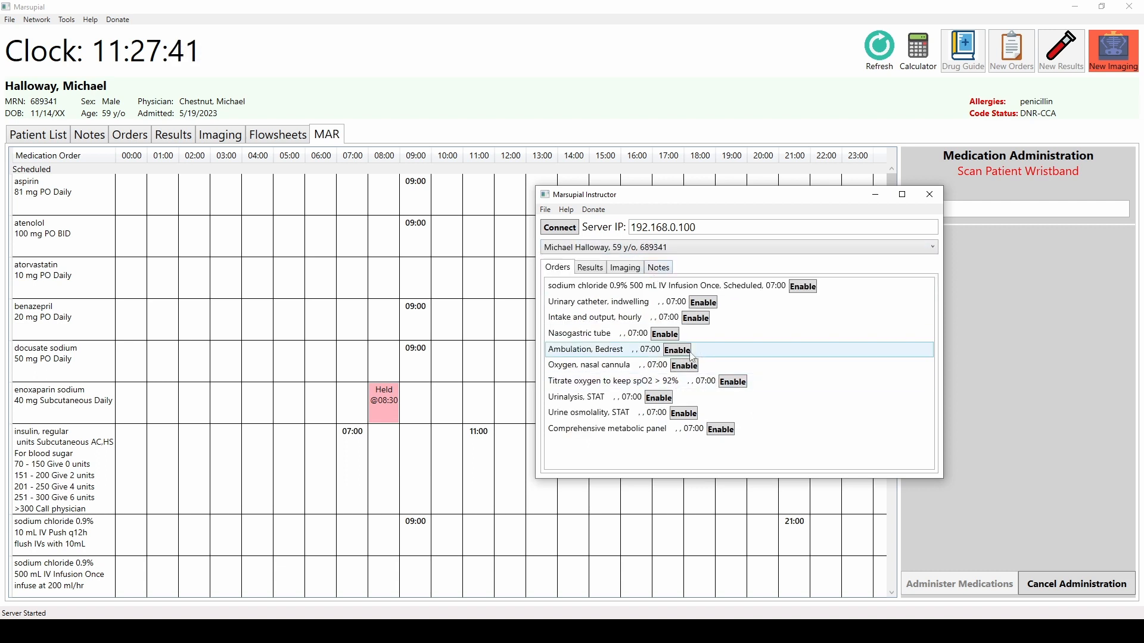
- Select the 75-year-old patient and enable the Oxygen, high flow nasal canula and albuterol sulfate PRN orders
{"action": "left_click", "coordinate": [684, 250]}
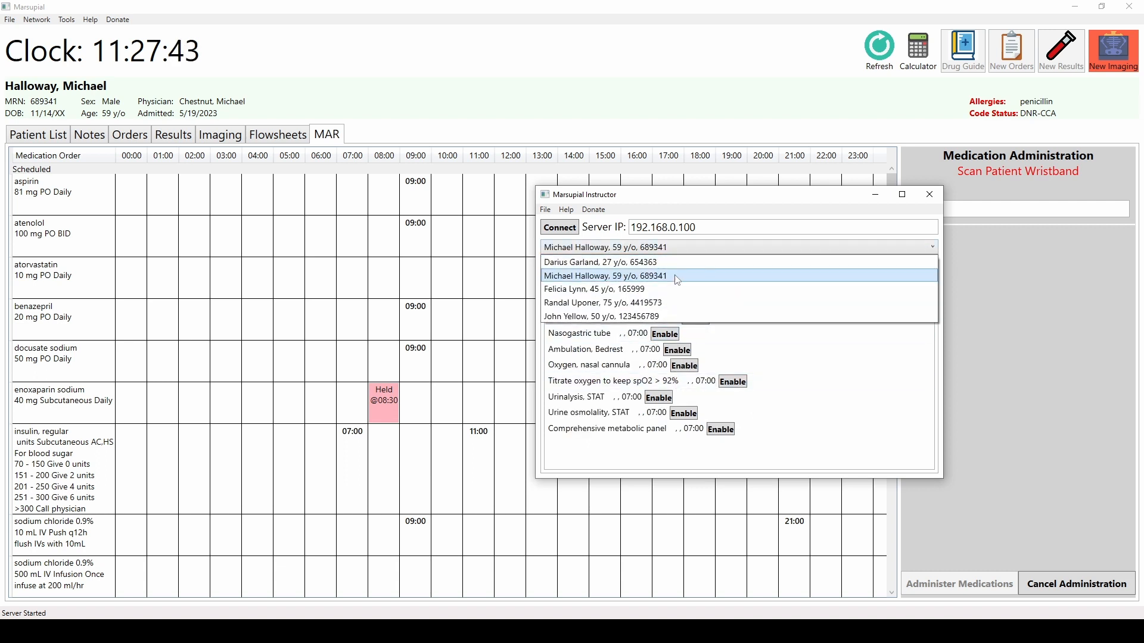
{"action": "left_click", "coordinate": [667, 305]}
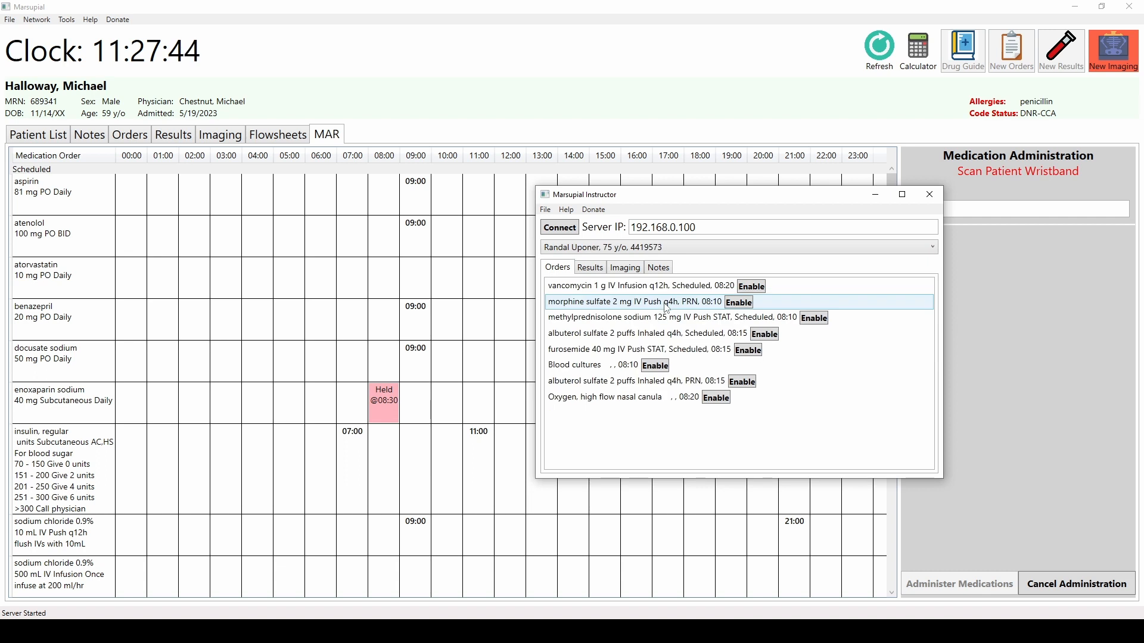
{"action": "left_click", "coordinate": [719, 399]}
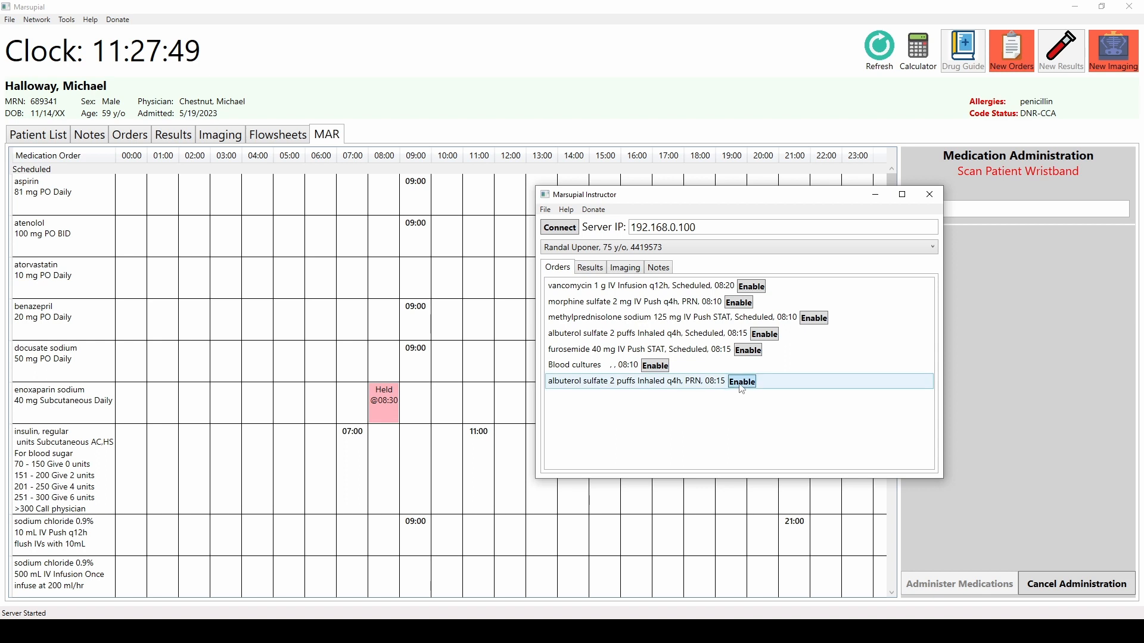
{"action": "left_click", "coordinate": [738, 382]}
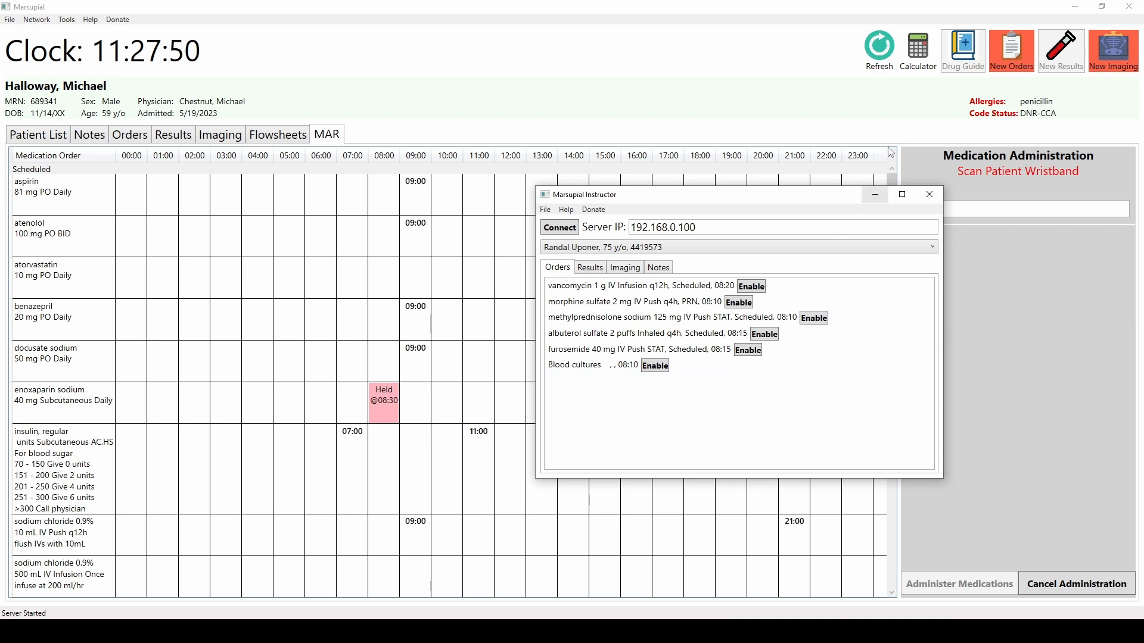
- Open the new orders notice and place the Instructor window beside it
{"action": "left_click", "coordinate": [1006, 67]}
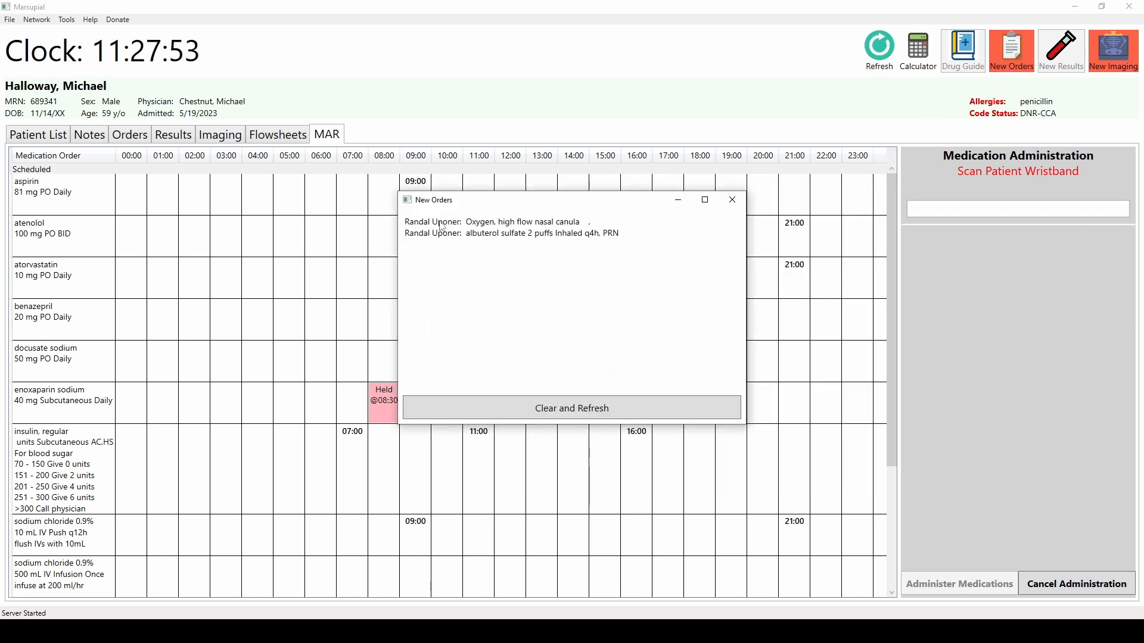
{"action": "left_click", "coordinate": [853, 630]}
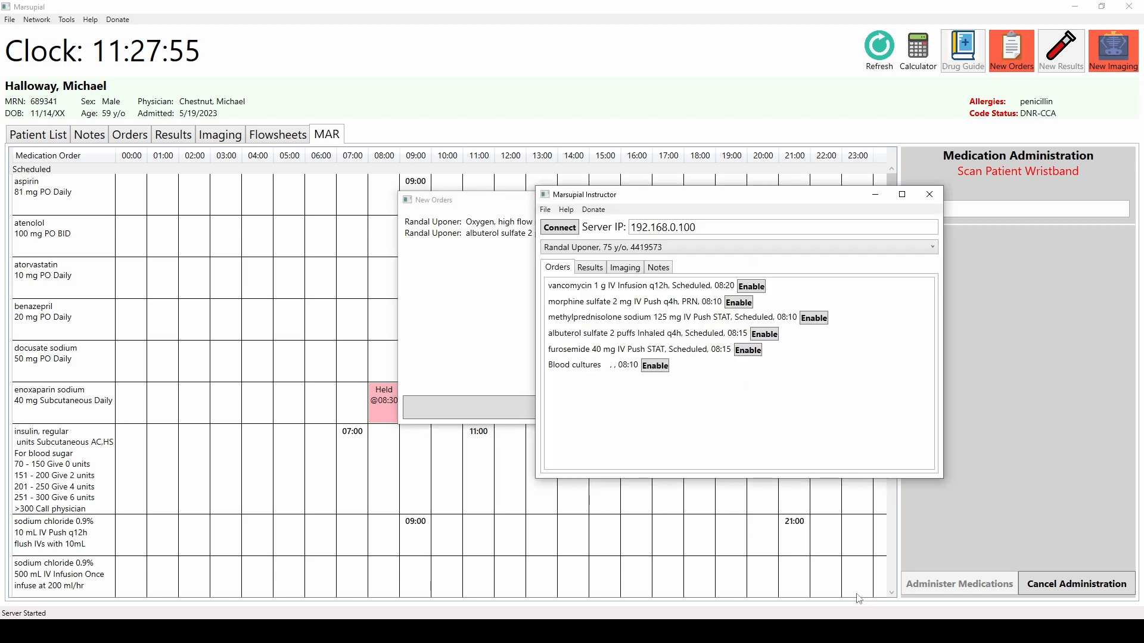
{"action": "left_click_drag", "start_coordinate": [678, 200], "coordinate": [860, 206]}
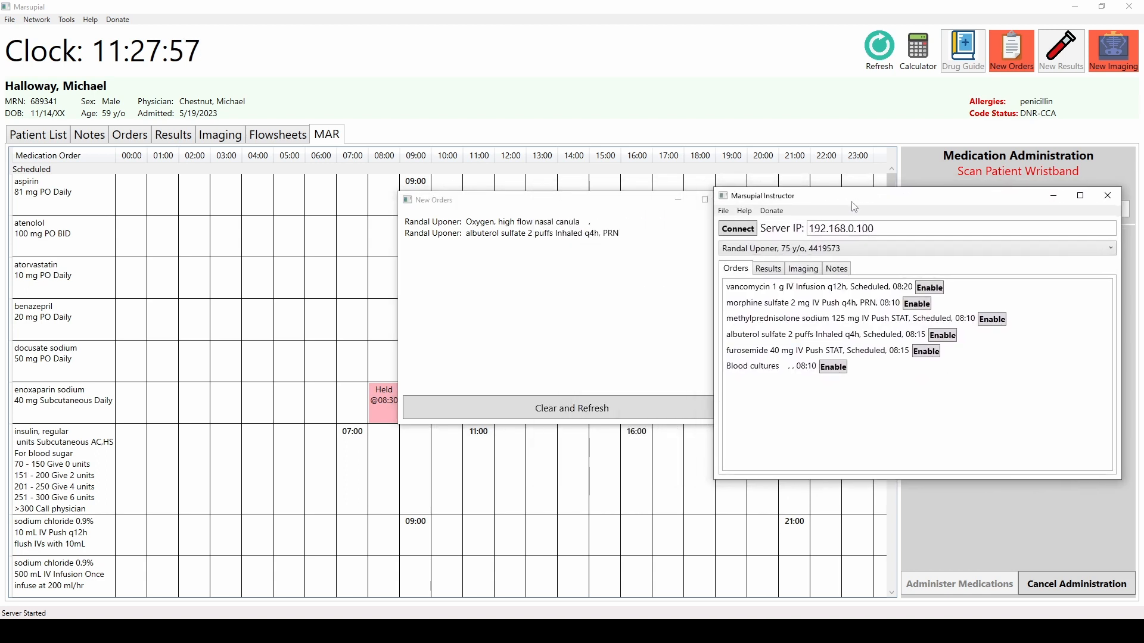
- Switch to the 59-year-old patient, enable Comprehensive metabolic panel, Urine osmolality and Urinalysis orders, and clear the notice
{"action": "left_click", "coordinate": [767, 253]}
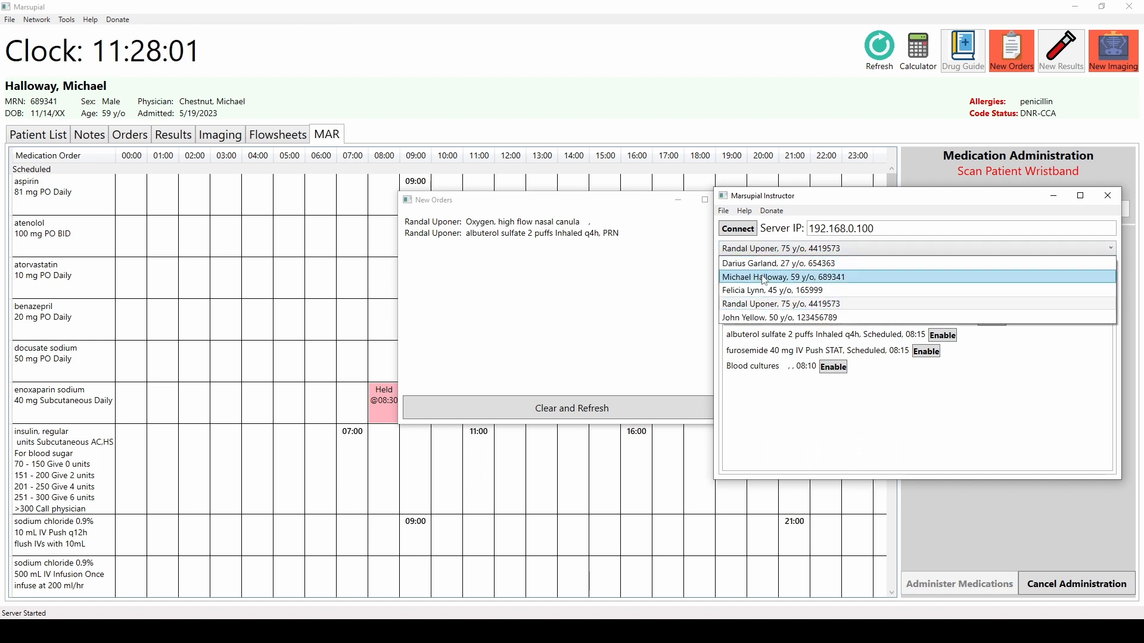
{"action": "left_click", "coordinate": [765, 278]}
{"action": "left_click", "coordinate": [906, 435]}
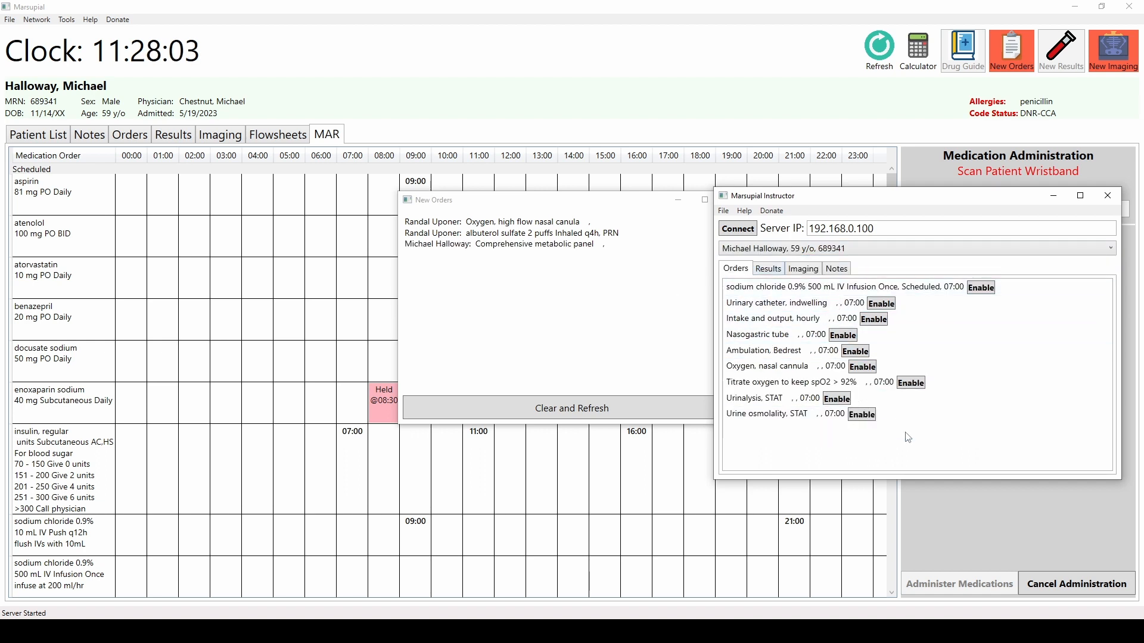
{"action": "left_click", "coordinate": [861, 416]}
{"action": "left_click", "coordinate": [838, 399]}
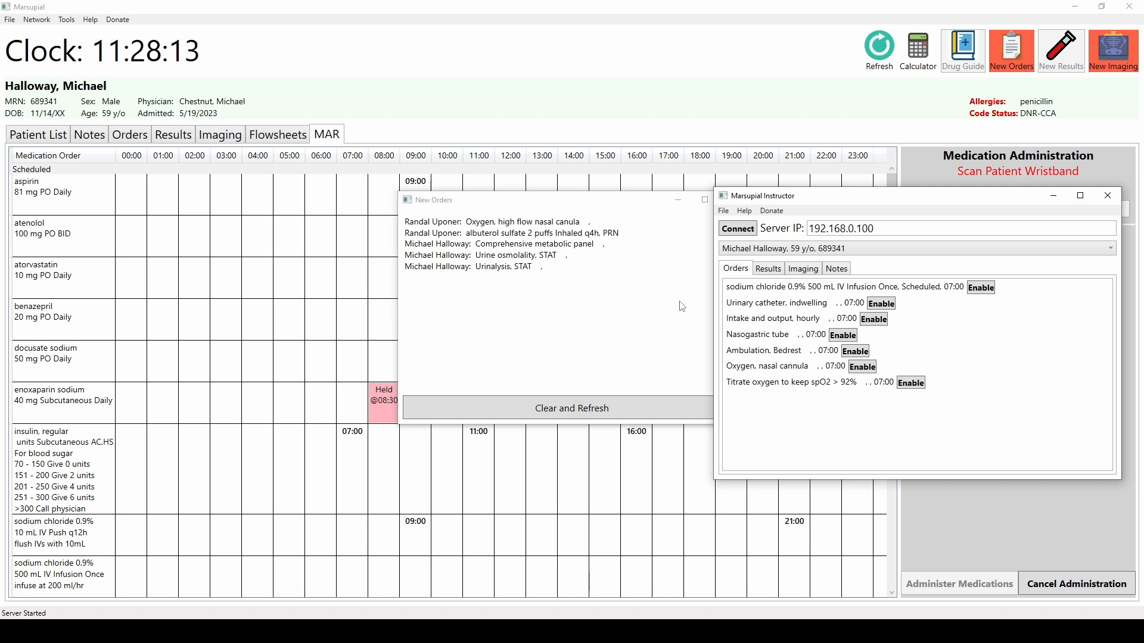
{"action": "left_click", "coordinate": [545, 325]}
{"action": "left_click", "coordinate": [583, 409]}
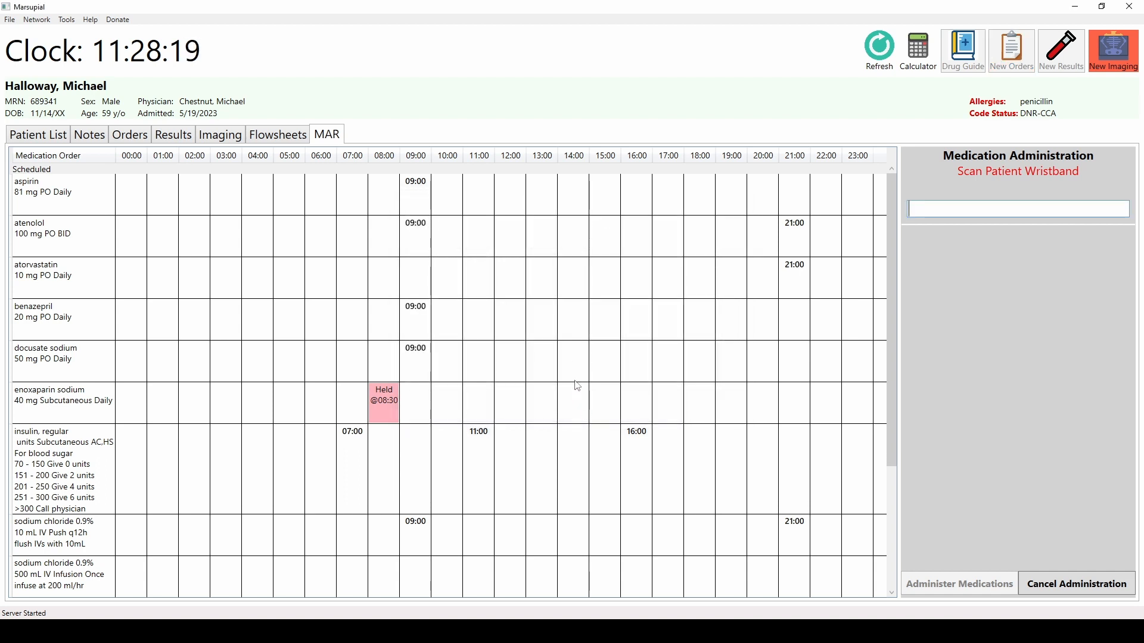
- Bring up the Instructor and open its Help menu
{"action": "left_click", "coordinate": [855, 630]}
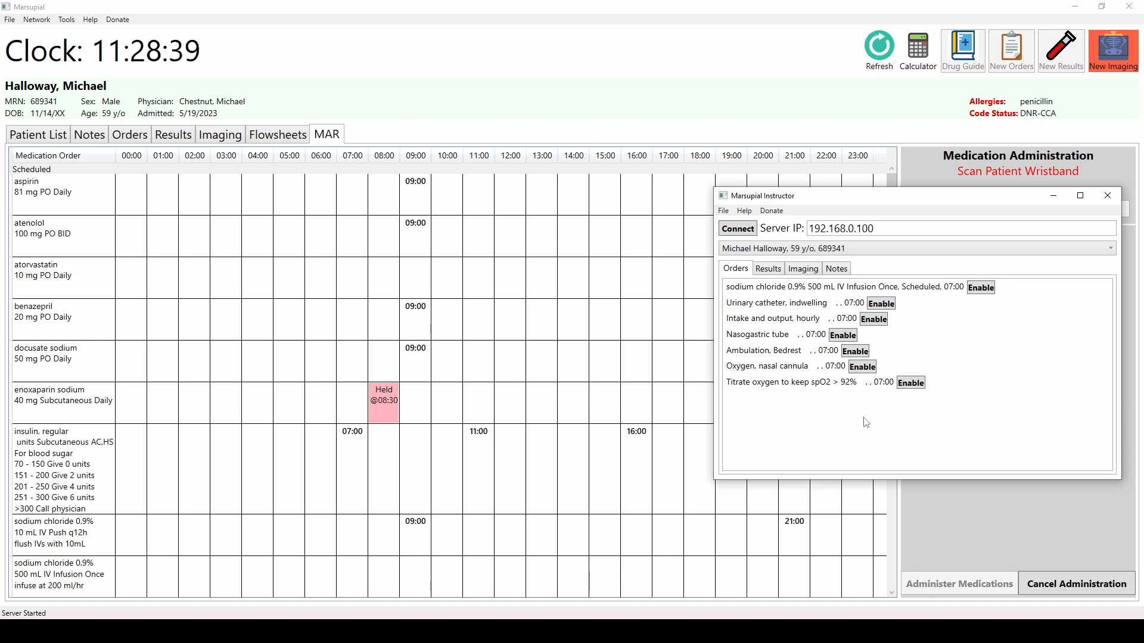
{"action": "left_click", "coordinate": [746, 210]}
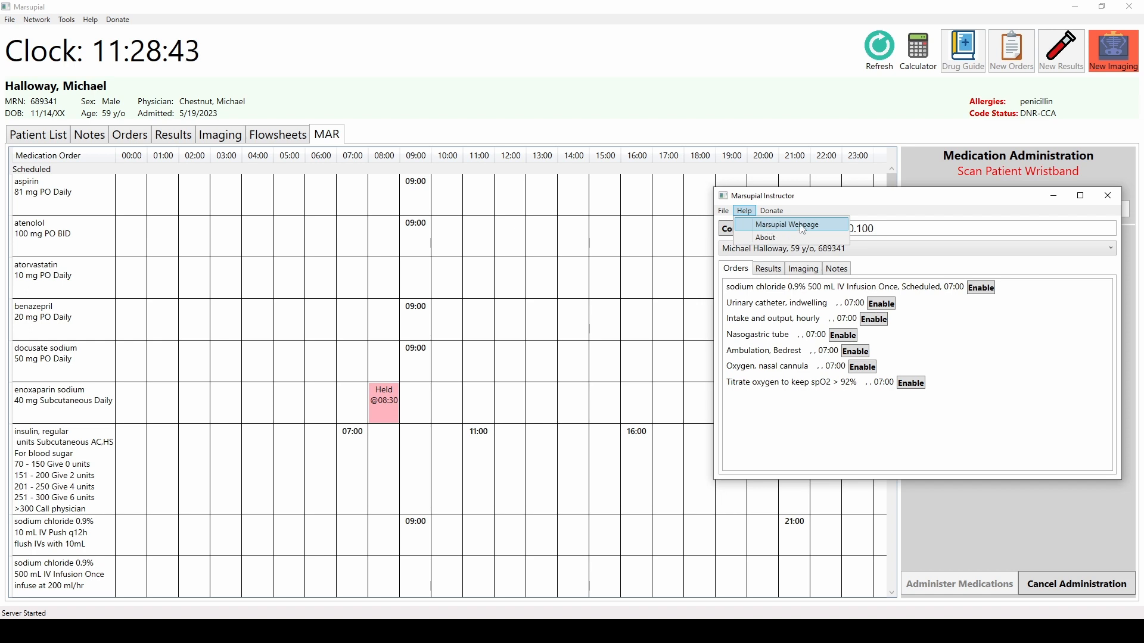
{"action": "left_click", "coordinate": [876, 216]}
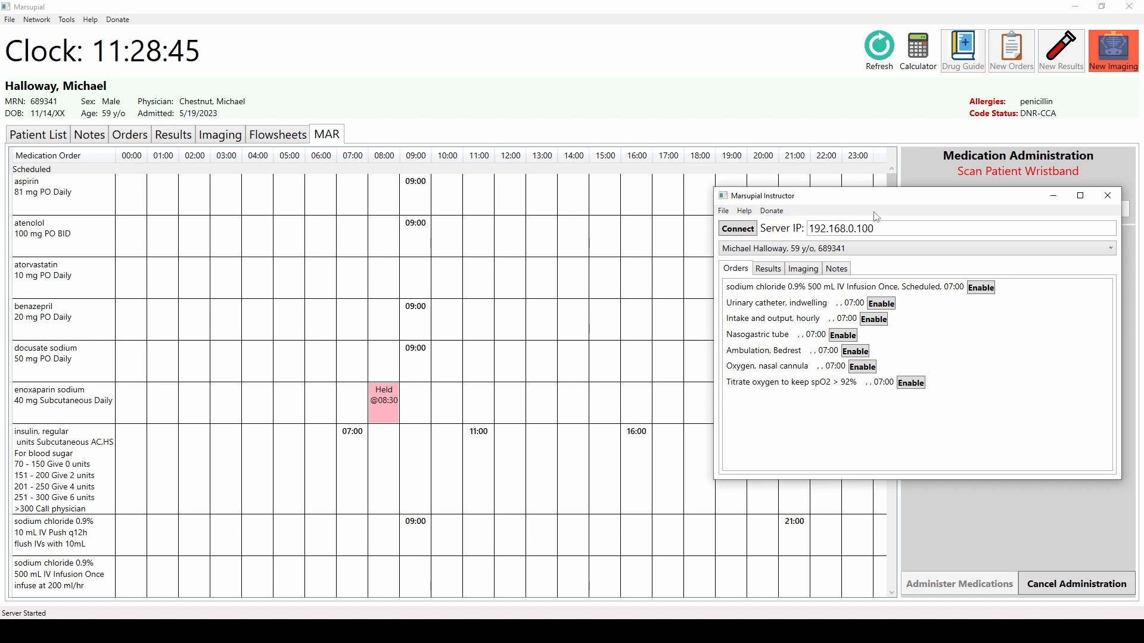